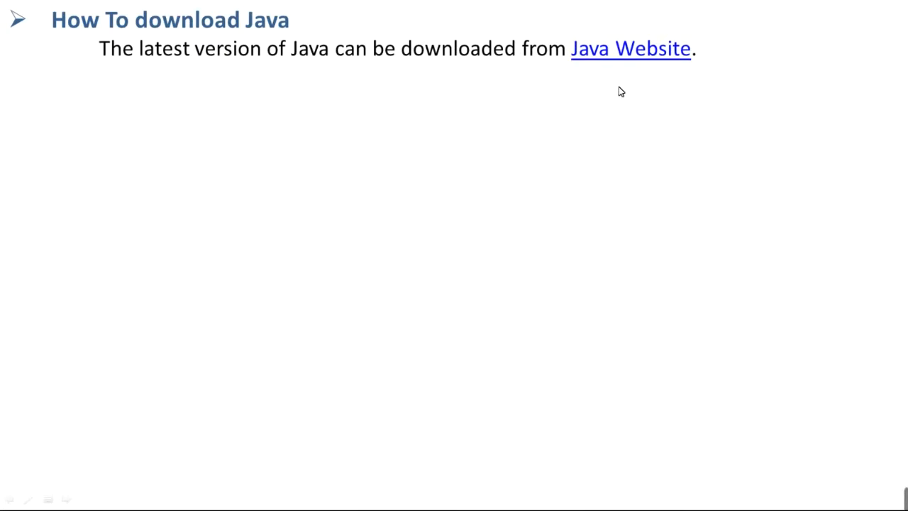
# Step: Switch to Chrome and search Google for 'java download', correcting the mistyped letters first
pyautogui.hotkey('alt', 'Tab')
pyautogui.write('J')
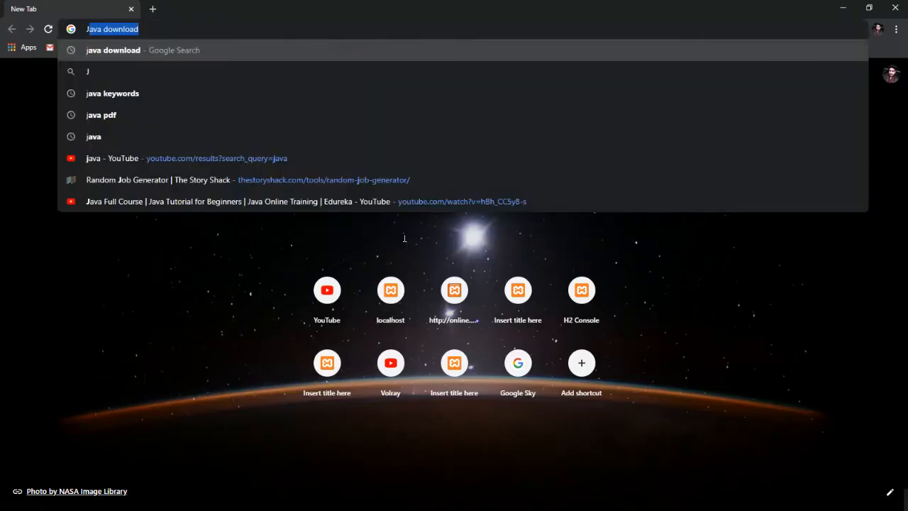
pyautogui.write('AV')
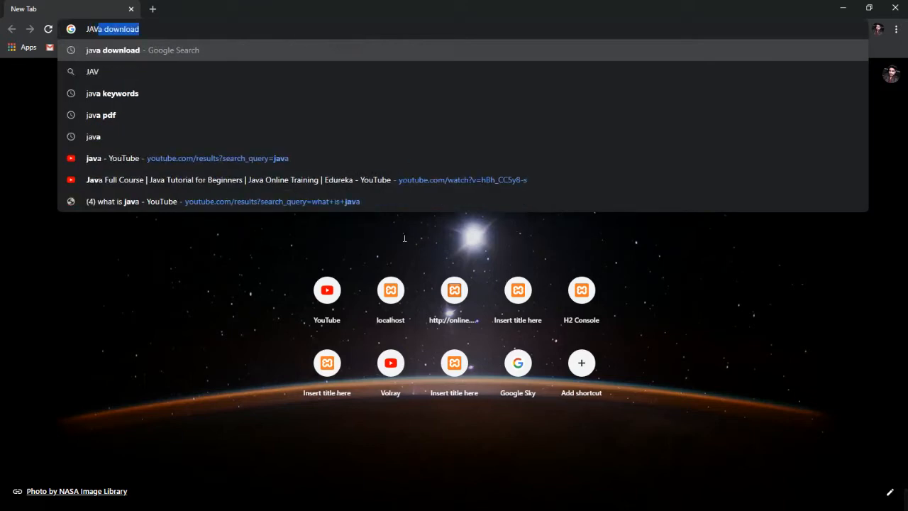
pyautogui.write('A ')
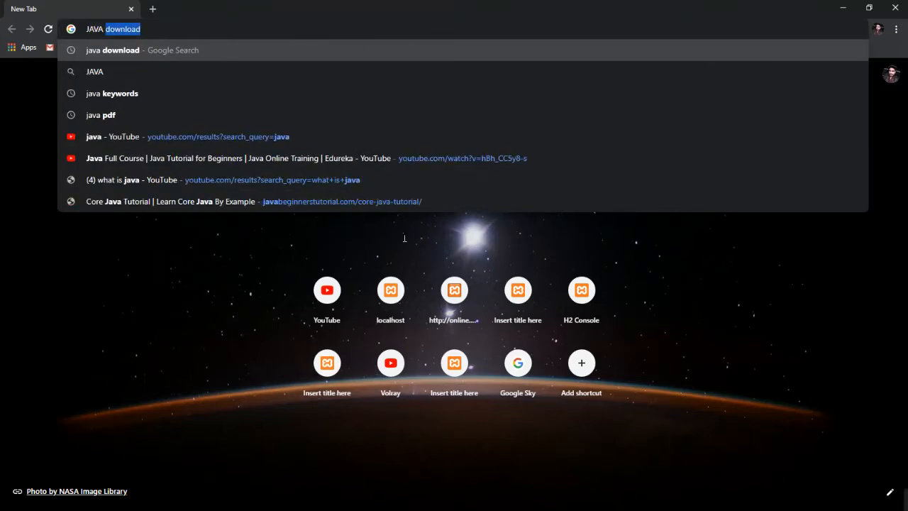
pyautogui.write('dO')
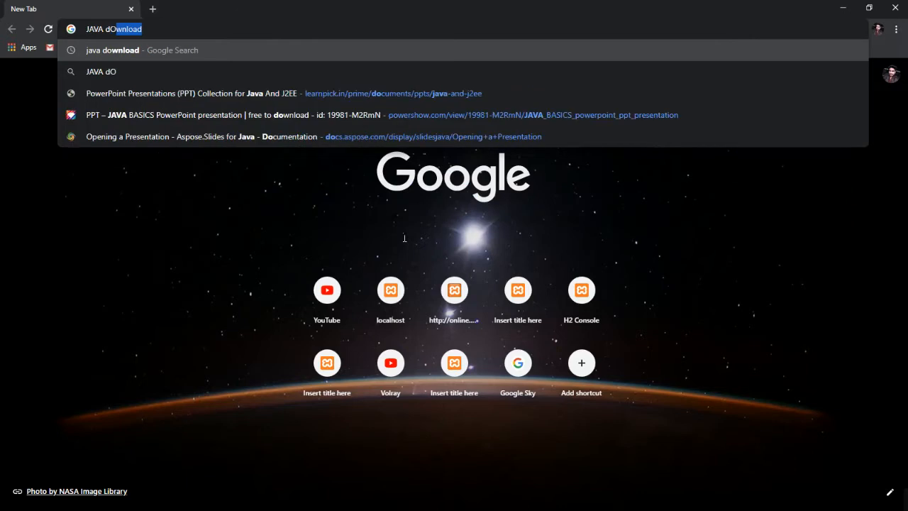
pyautogui.press('BackSpace')
pyautogui.press('BackSpace')
pyautogui.write('OO')
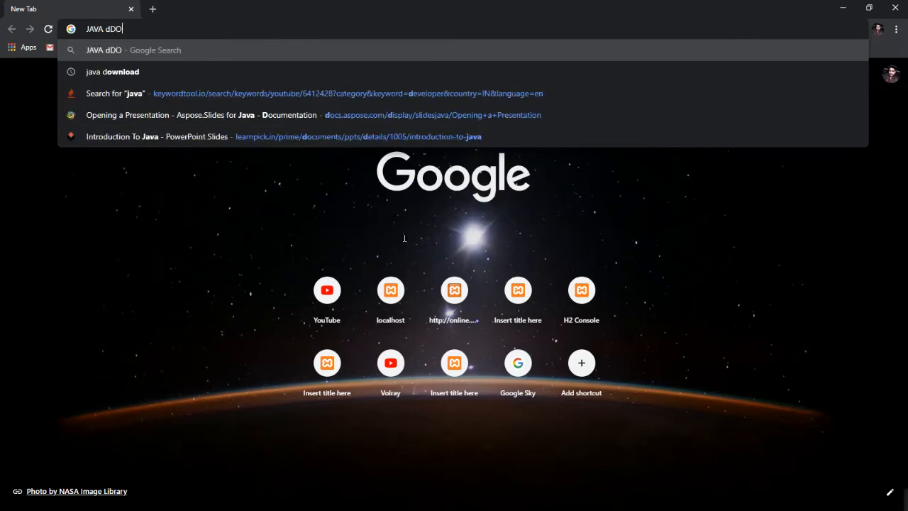
pyautogui.press('BackSpace')
pyautogui.press('BackSpace')
pyautogui.press('BackSpace')
pyautogui.write('D')
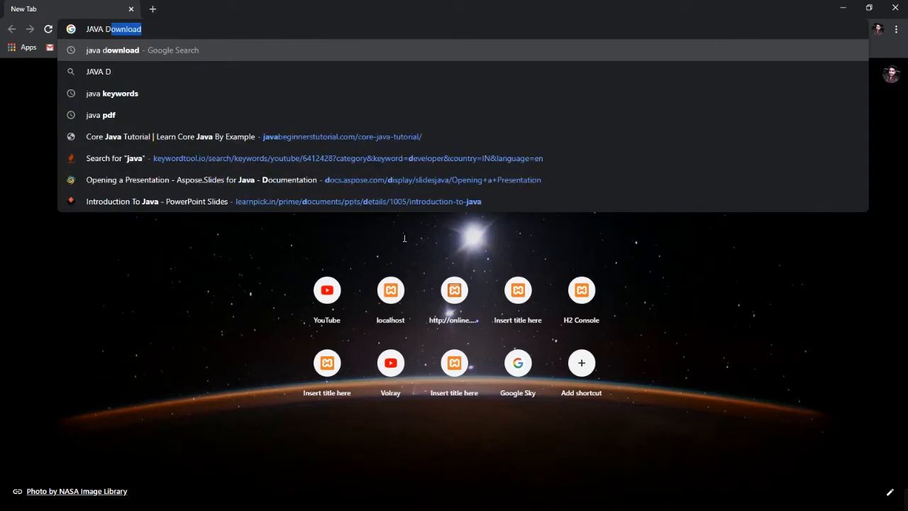
pyautogui.write('O')
pyautogui.press('Return')
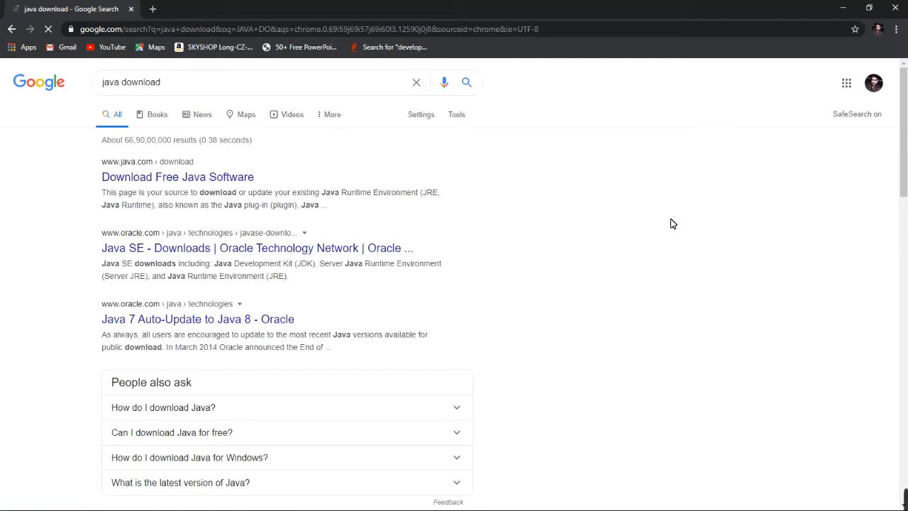
# Step: Go from the Oracle Java SE Downloads result to JDK 14 and request jdk-14.0.1_windows-x64_bin.exe
pyautogui.click(183, 248)
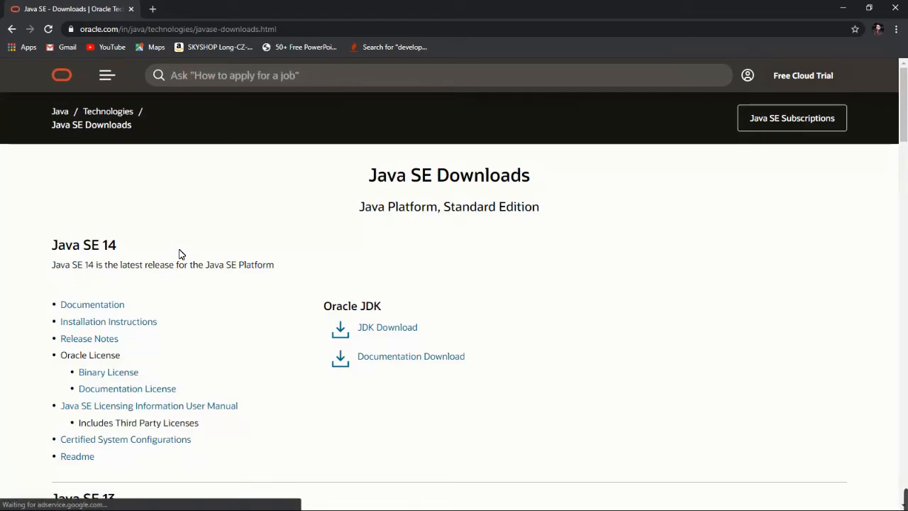
pyautogui.click(380, 331)
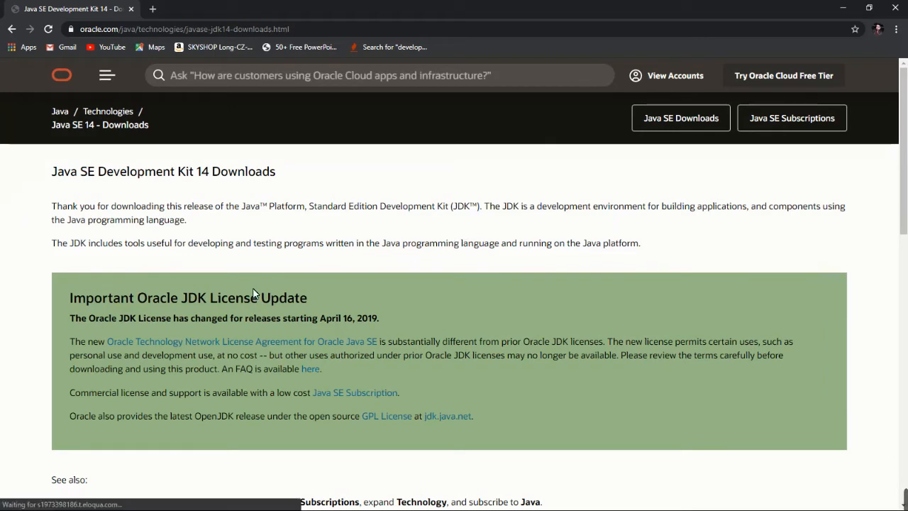
pyautogui.scroll(-3, 256, 312)
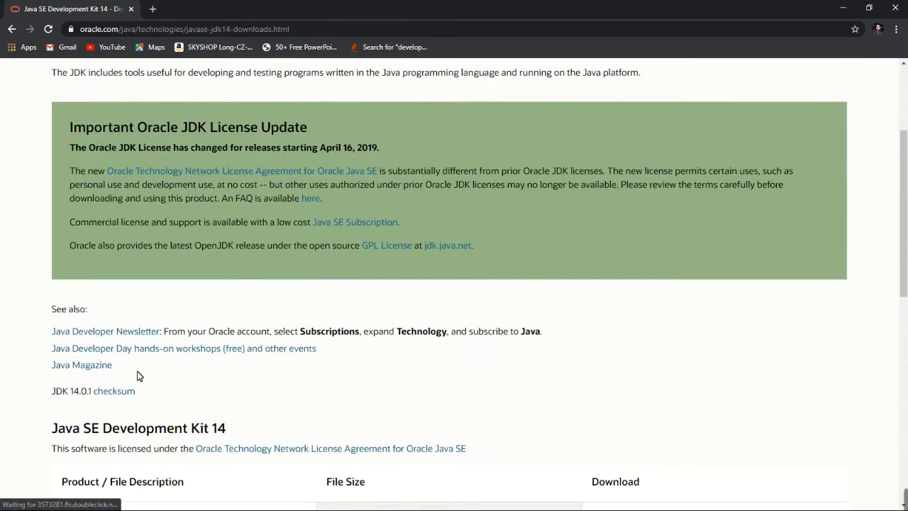
pyautogui.scroll(-2, 283, 376)
pyautogui.scroll(-1, 596, 376)
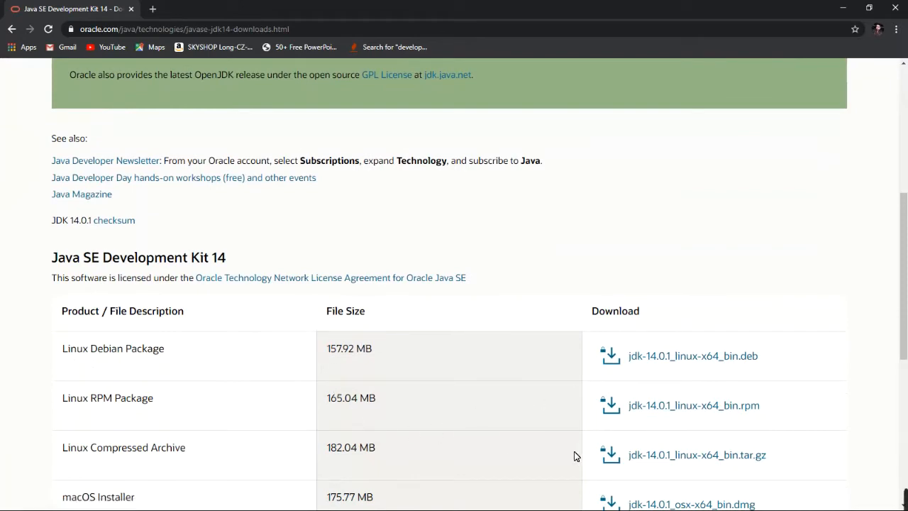
pyautogui.scroll(-3, 117, 419)
pyautogui.scroll(-2, 237, 369)
pyautogui.scroll(1, 507, 339)
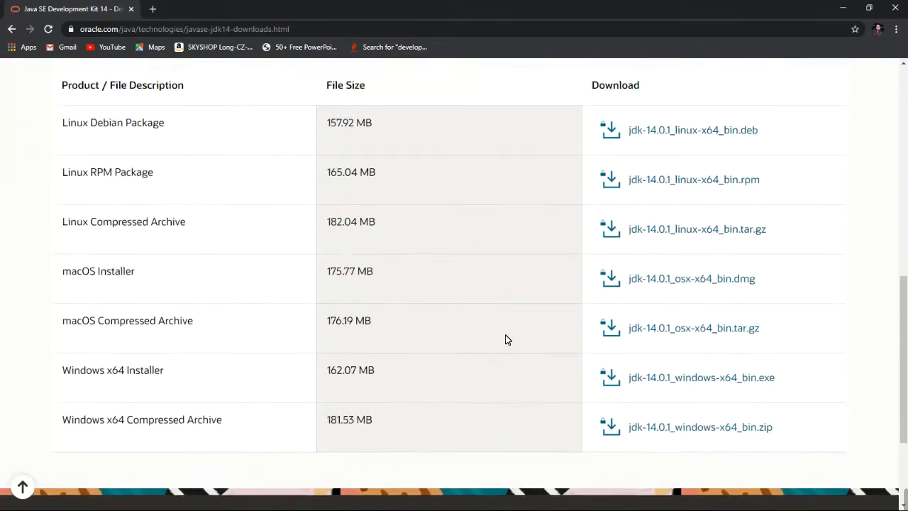
pyautogui.scroll(2, 506, 334)
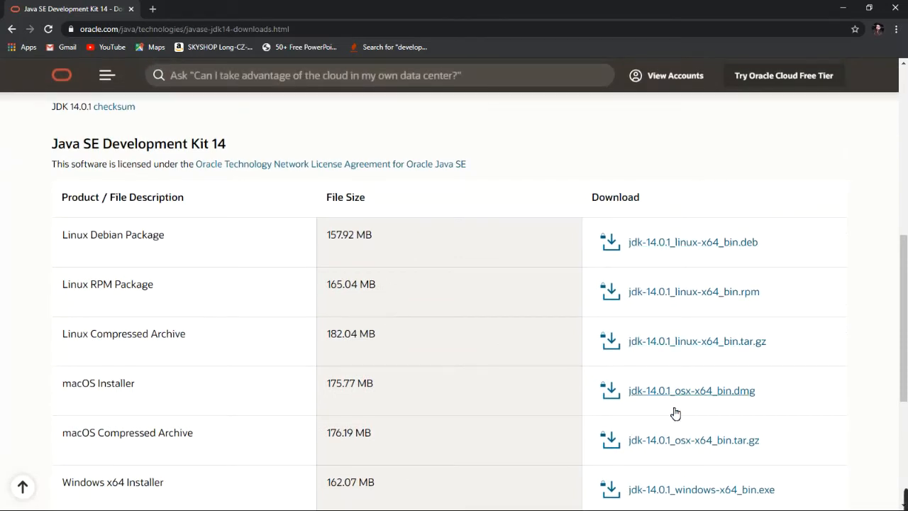
pyautogui.scroll(-2, 439, 348)
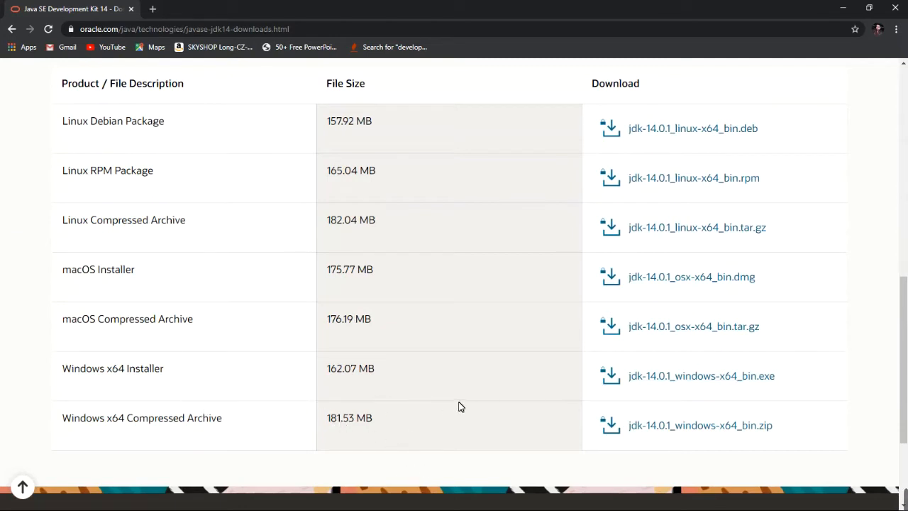
pyautogui.click(676, 386)
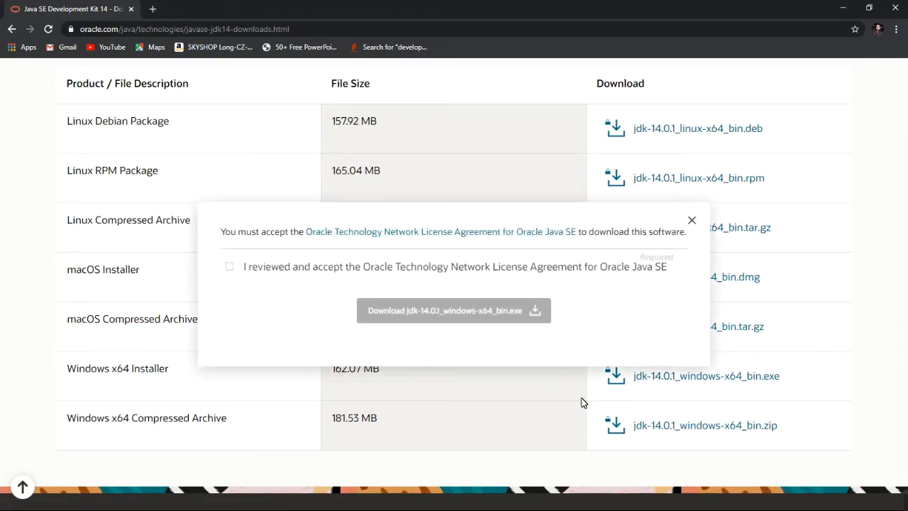
# Step: Accept the Oracle license and start downloading the Windows x64 JDK 14.0.1 installer
pyautogui.click(229, 268)
pyautogui.click(441, 315)
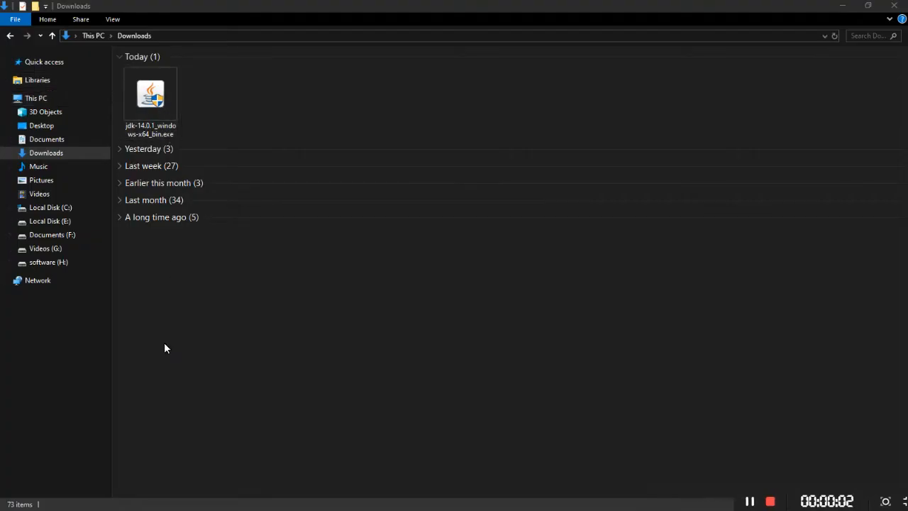
pyautogui.moveTo(150, 102)
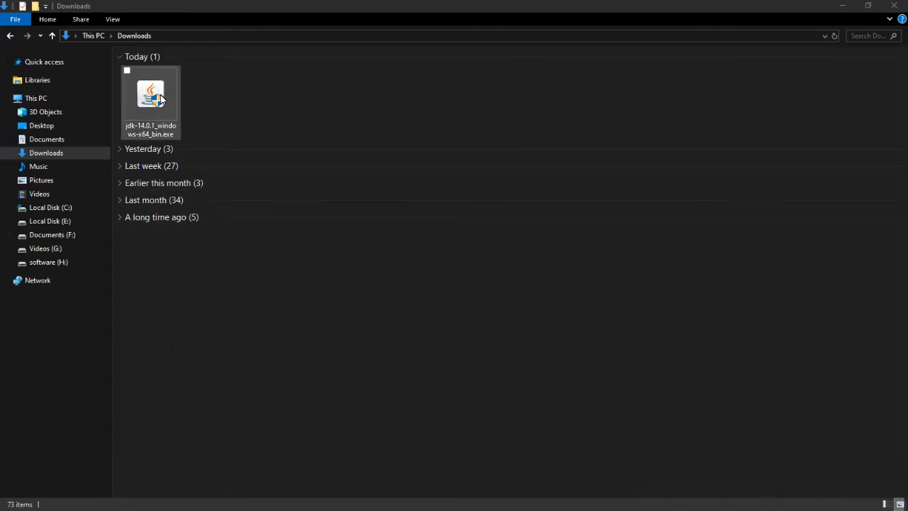
# Step: Run jdk-14.0.1_windows-x64_bin.exe from Downloads and bring its setup window forward
pyautogui.doubleClick(161, 98)
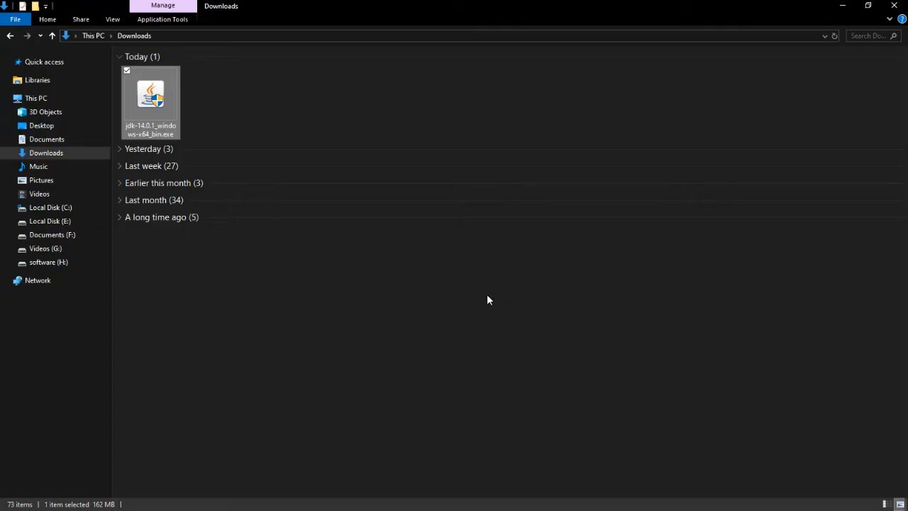
pyautogui.rightClick(257, 305)
pyautogui.click(284, 374)
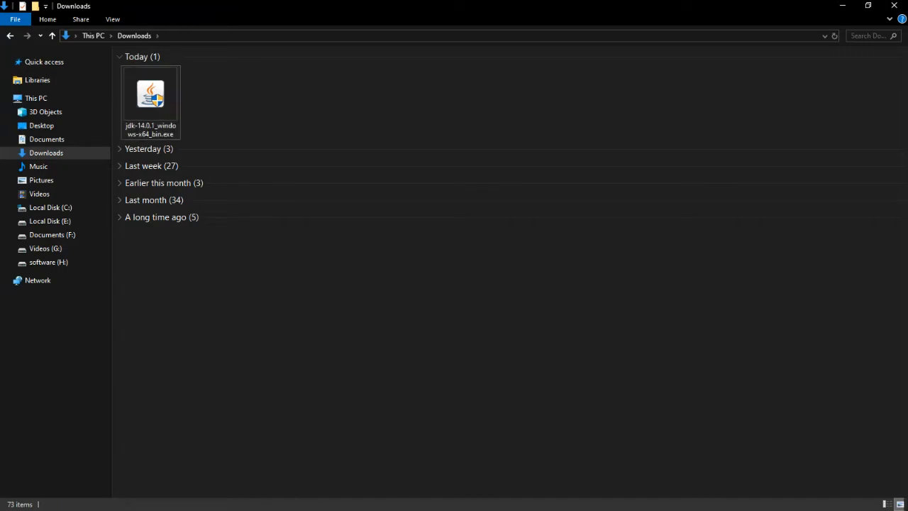
pyautogui.press('super')
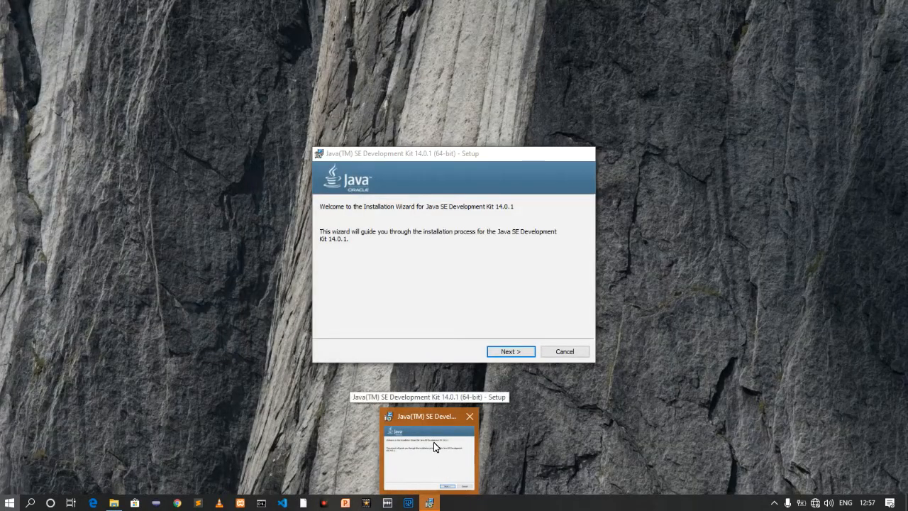
# Step: Install JDK 14.0.1 into the default C:\Program Files\Java\jdk-14.0.1 folder, then go to This PC
pyautogui.click(430, 454)
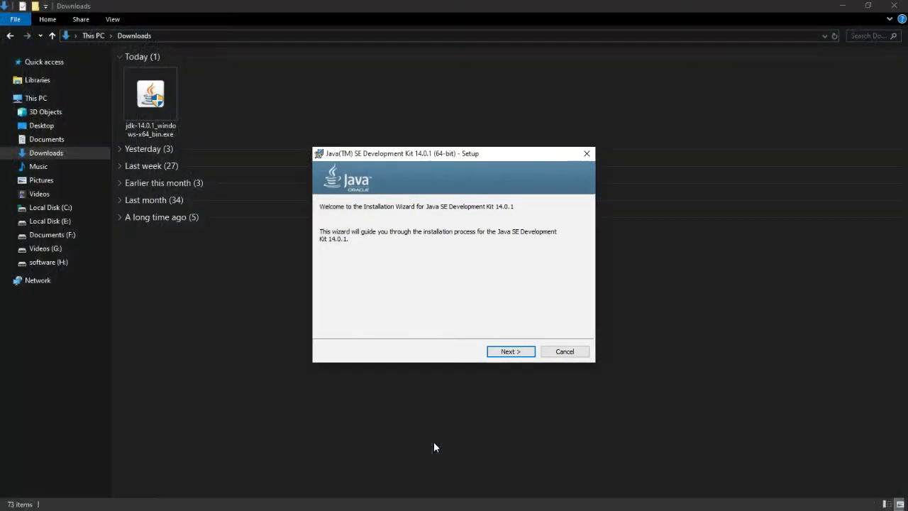
pyautogui.click(511, 354)
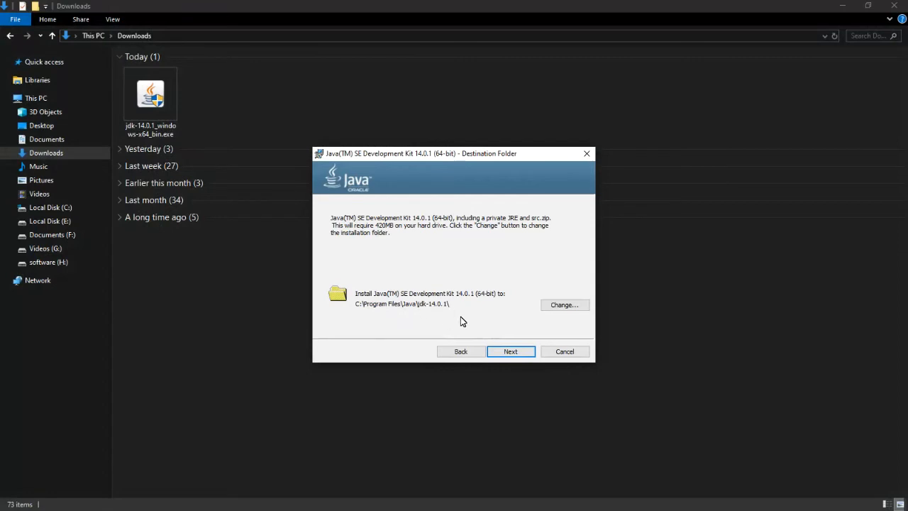
pyautogui.click(510, 351)
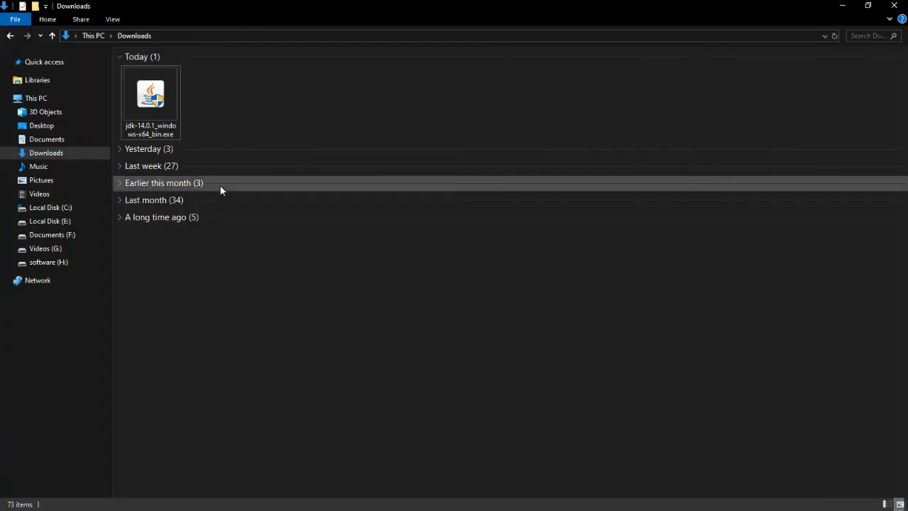
pyautogui.moveTo(50, 208)
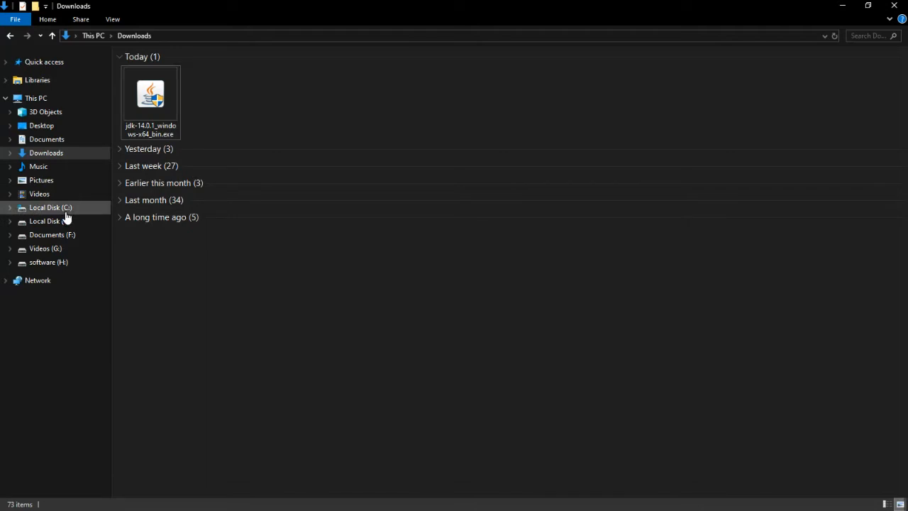
pyautogui.click(37, 98)
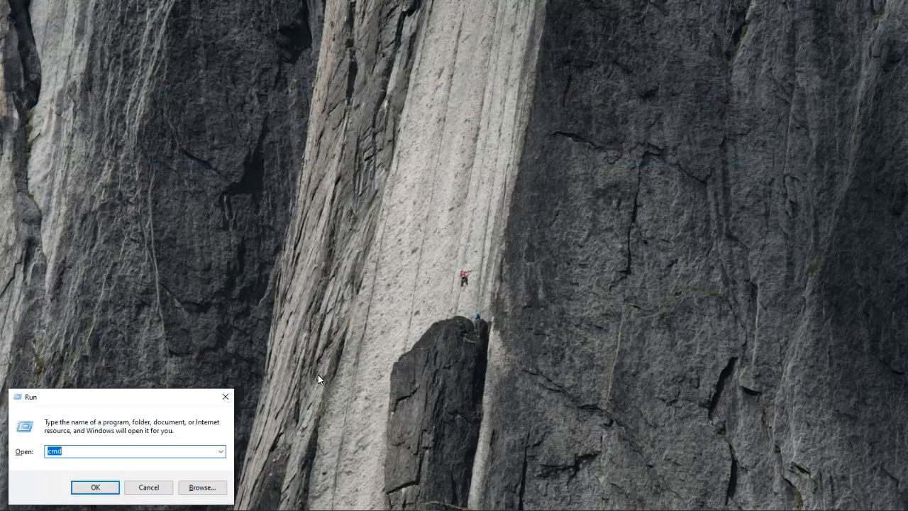
pyautogui.write('cmd')
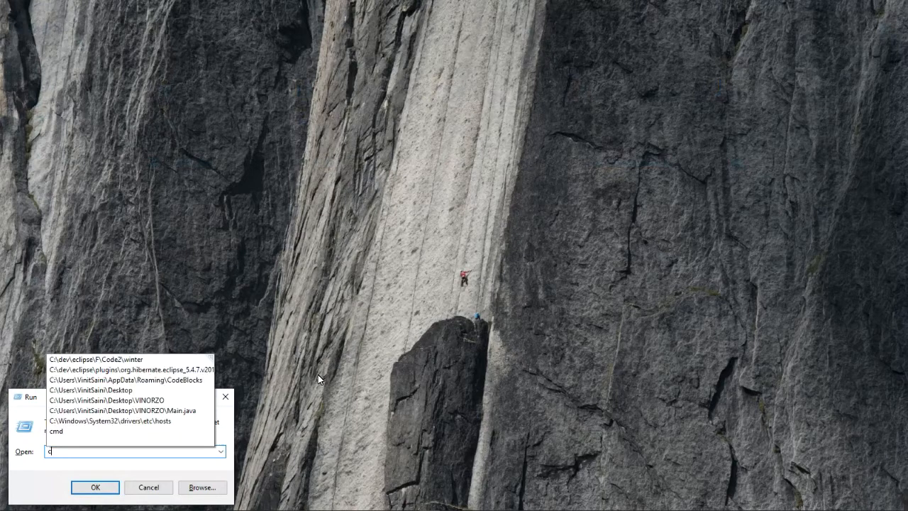
# Step: Run java in a fresh Command Prompt and get the 'not recognized' error
pyautogui.press('Return')
pyautogui.write('java')
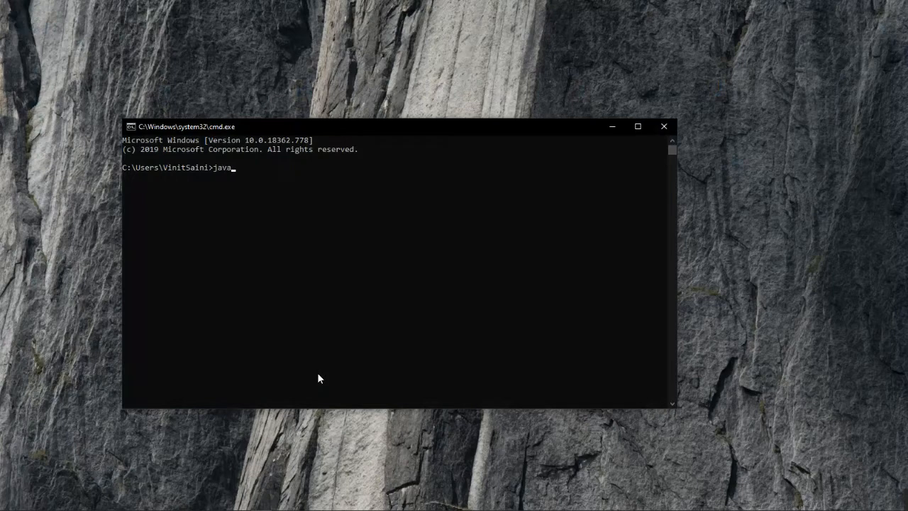
pyautogui.press('Return')
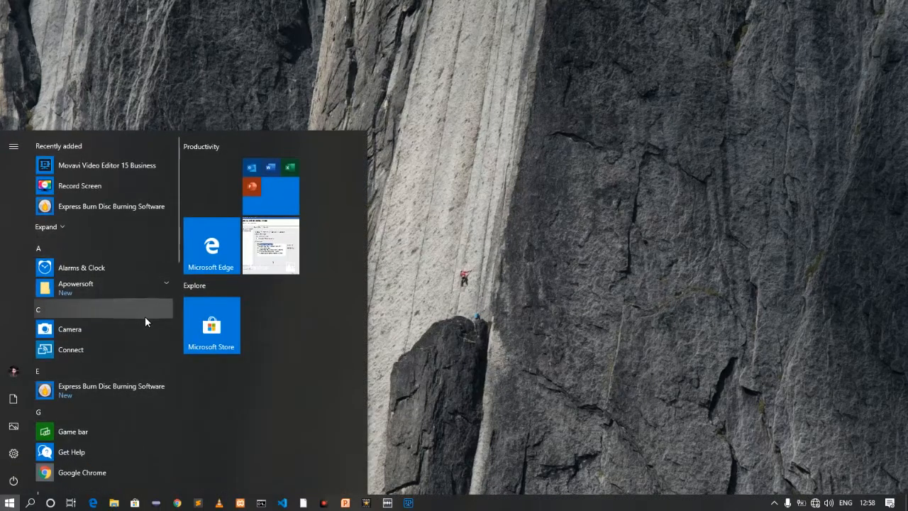
pyautogui.write('this')
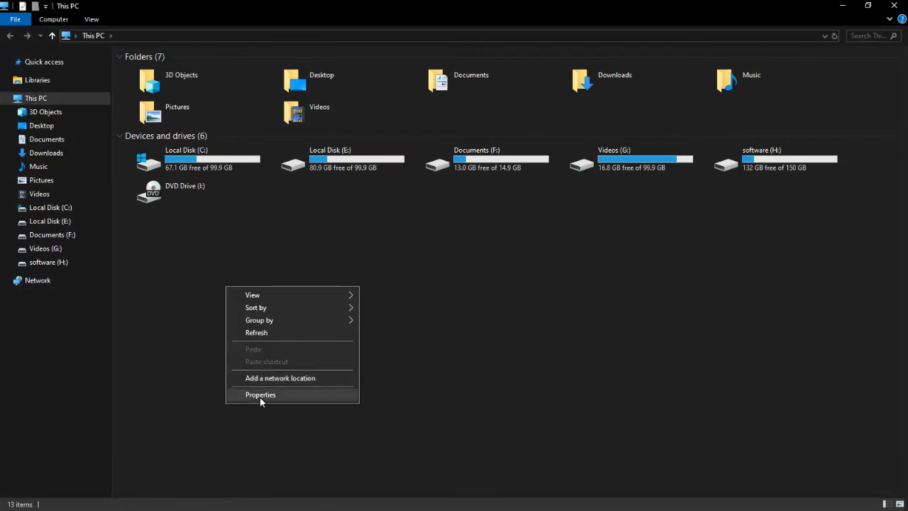
# Step: Bring up the computer's System properties page from This PC
pyautogui.click(394, 361)
pyautogui.rightClick(380, 311)
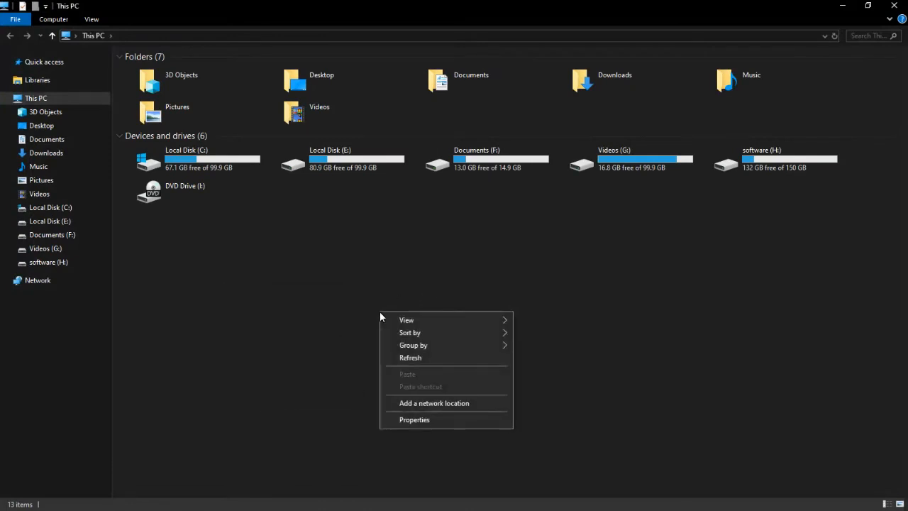
pyautogui.click(416, 423)
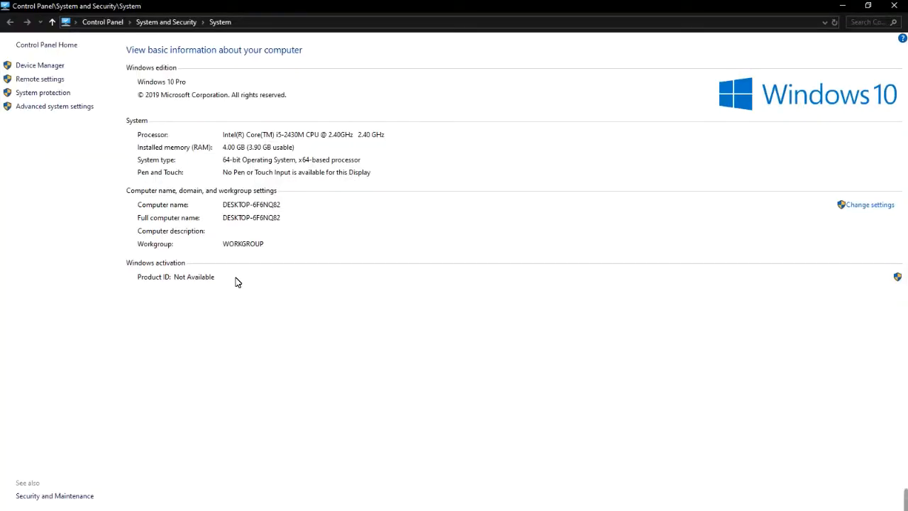
# Step: Reach Environment Variables via Advanced system settings and start a new browsed entry in the system Path
pyautogui.click(71, 107)
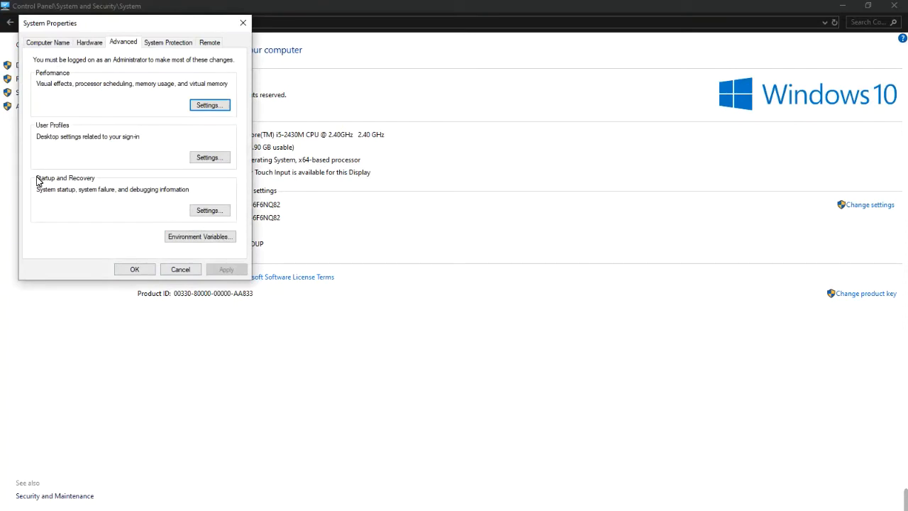
pyautogui.click(205, 241)
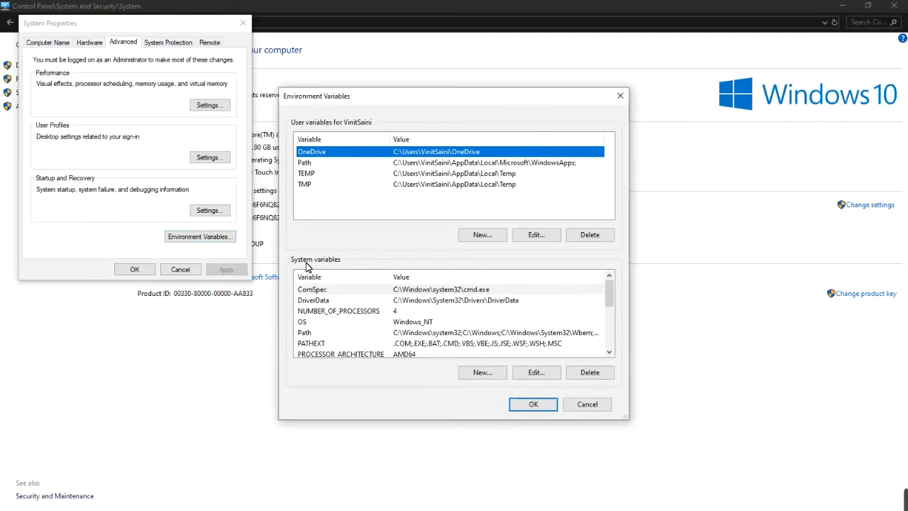
pyautogui.click(308, 333)
pyautogui.click(528, 372)
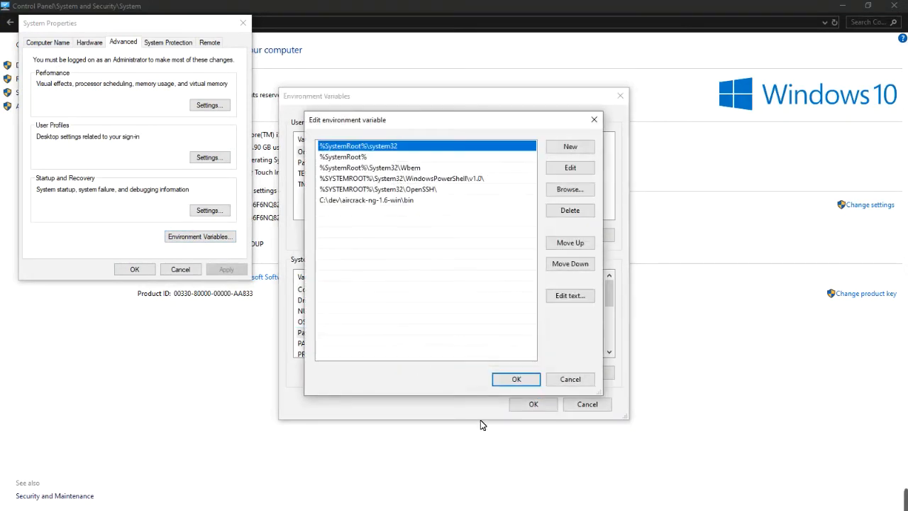
pyautogui.click(571, 148)
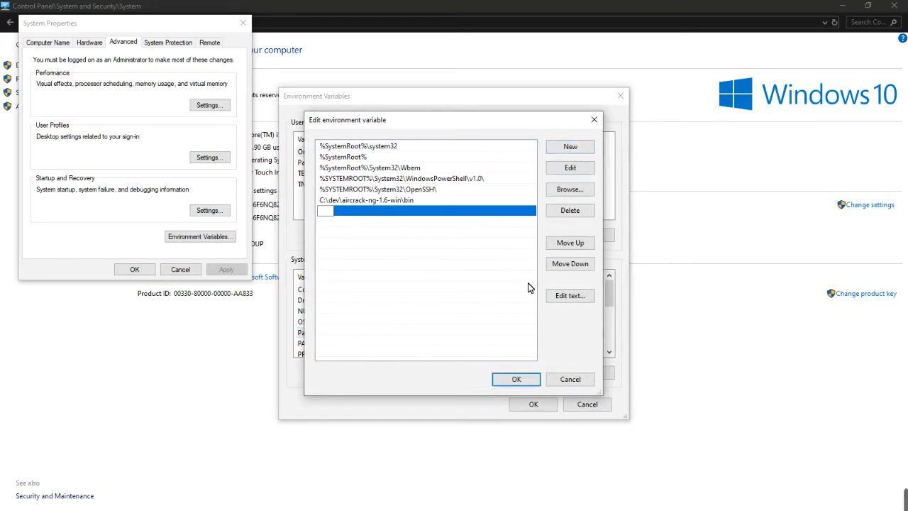
pyautogui.click(570, 189)
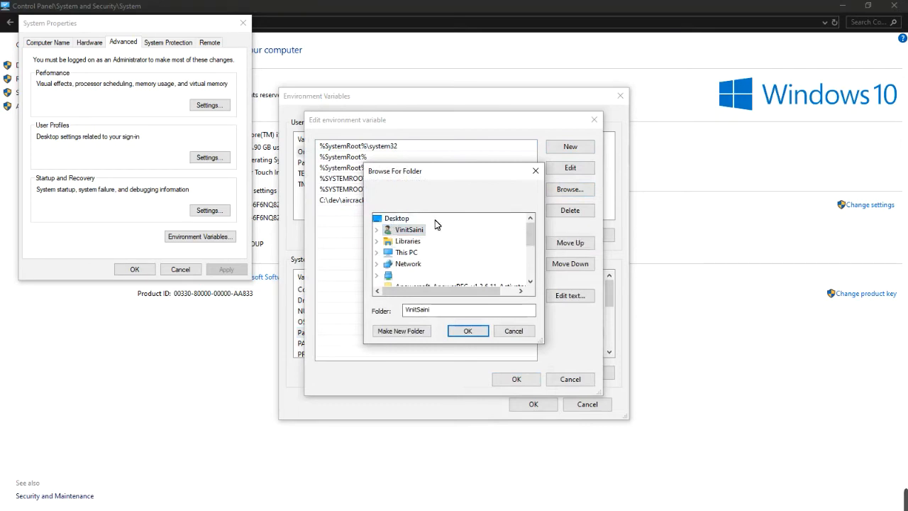
# Step: Browse the folder tree to C:\Program Files\Java\jdk-14.0.1\bin and confirm it as the new Path entry
pyautogui.click(376, 252)
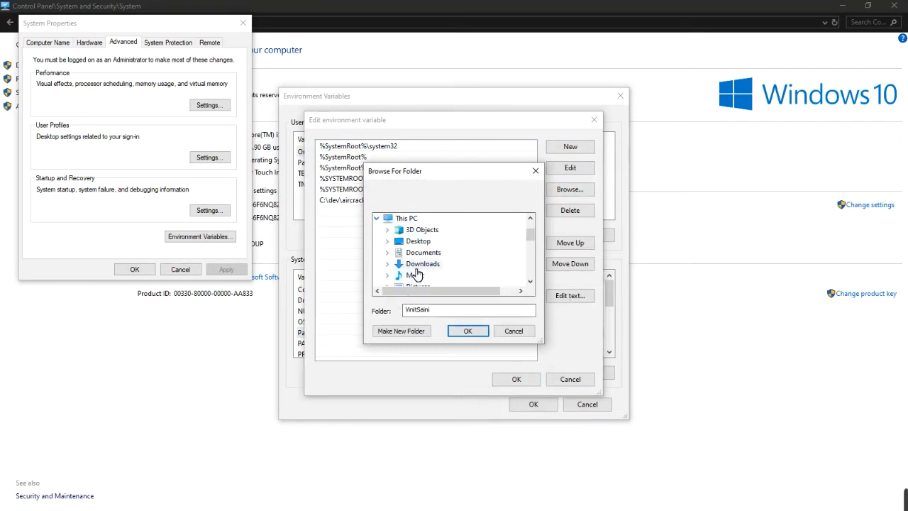
pyautogui.scroll(-1, 421, 284)
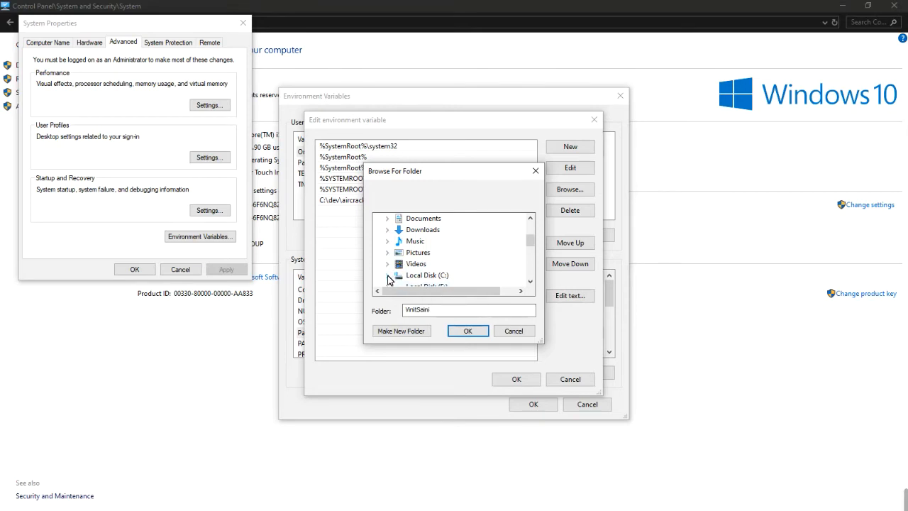
pyautogui.click(387, 275)
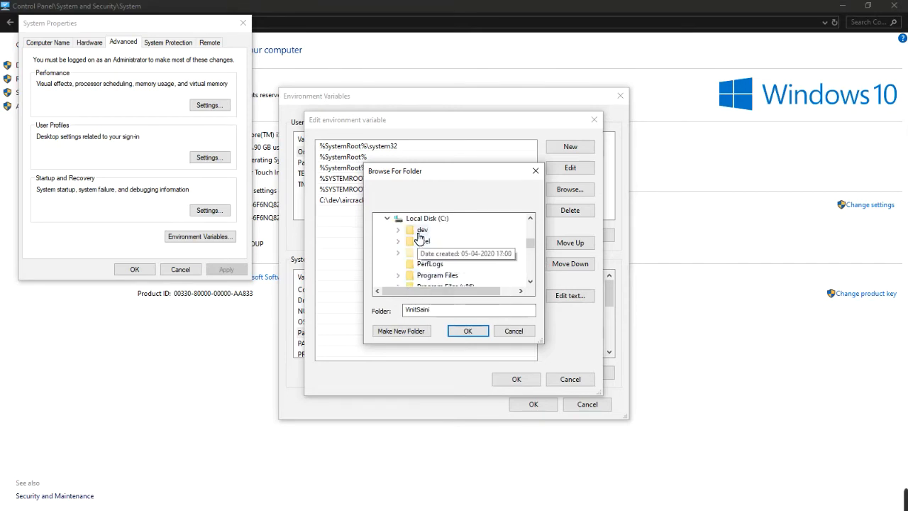
pyautogui.click(398, 276)
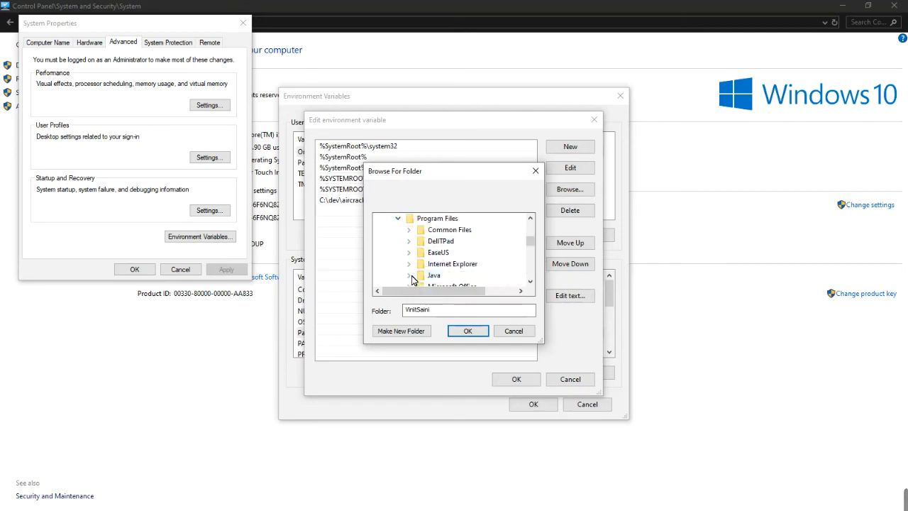
pyautogui.click(419, 280)
pyautogui.doubleClick(454, 230)
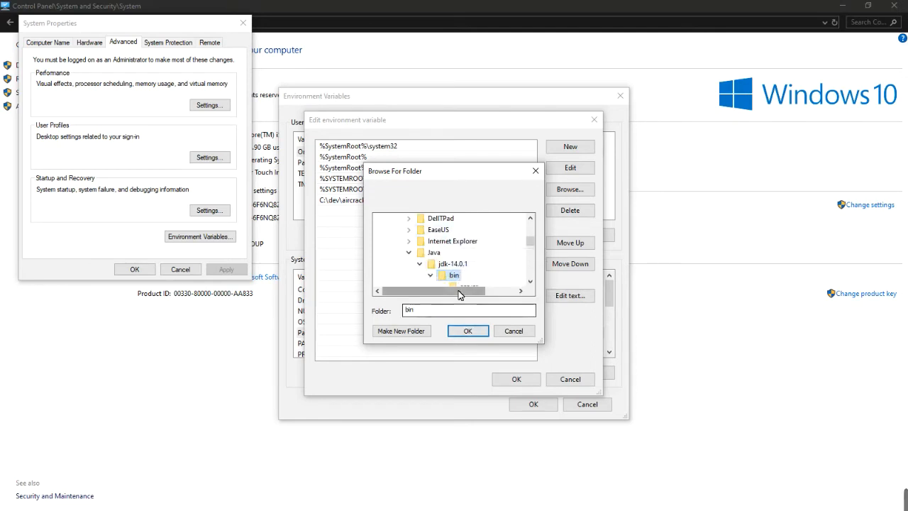
pyautogui.click(530, 218)
pyautogui.click(530, 218)
pyautogui.click(530, 219)
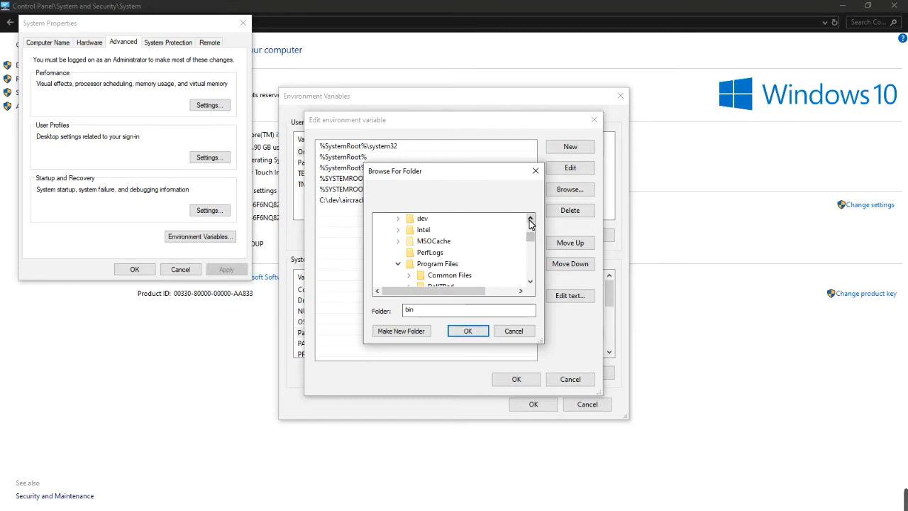
pyautogui.click(530, 281)
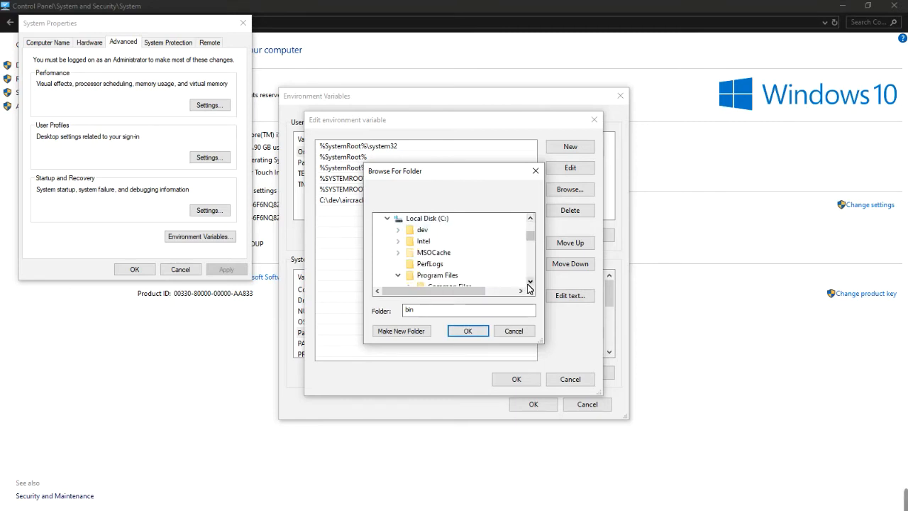
pyautogui.click(530, 281)
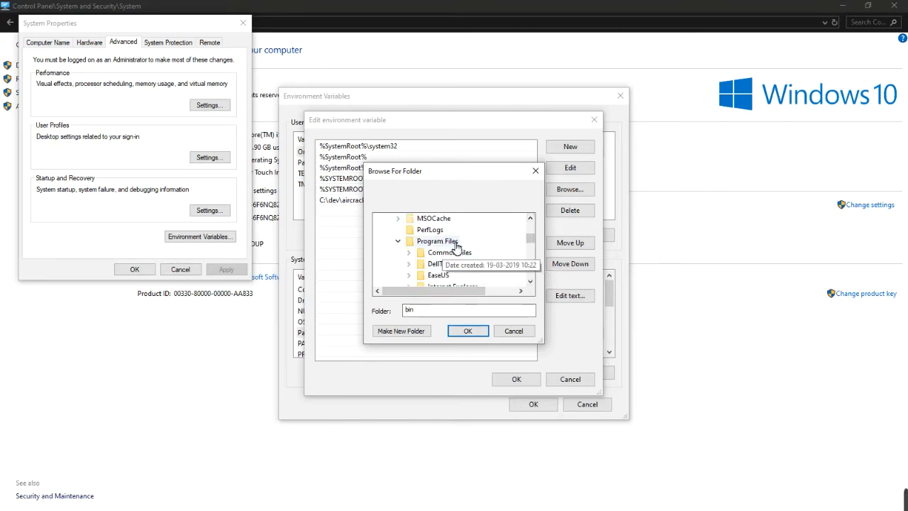
pyautogui.click(530, 281)
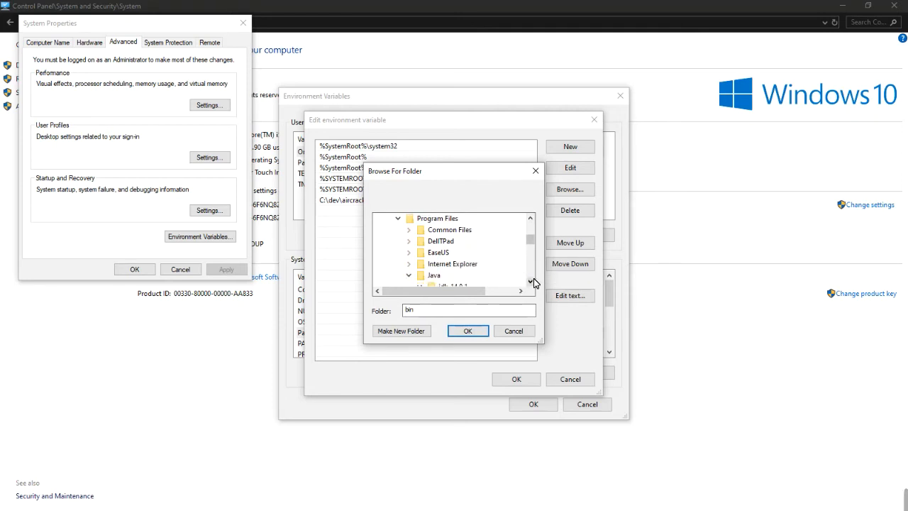
pyautogui.click(530, 281)
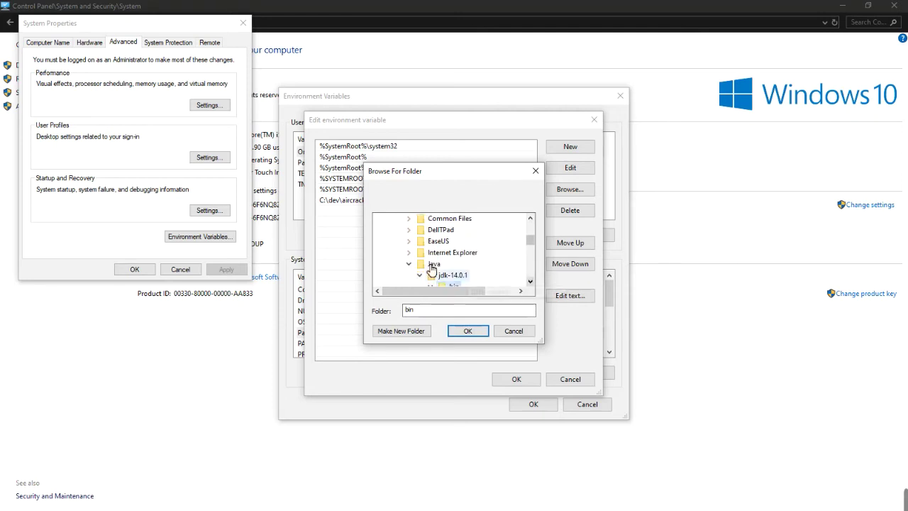
pyautogui.click(530, 281)
pyautogui.click(531, 282)
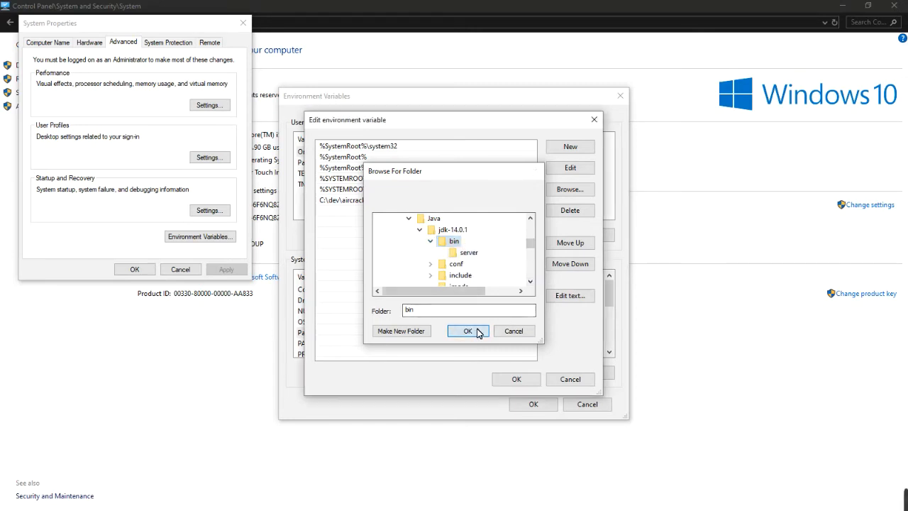
pyautogui.click(467, 331)
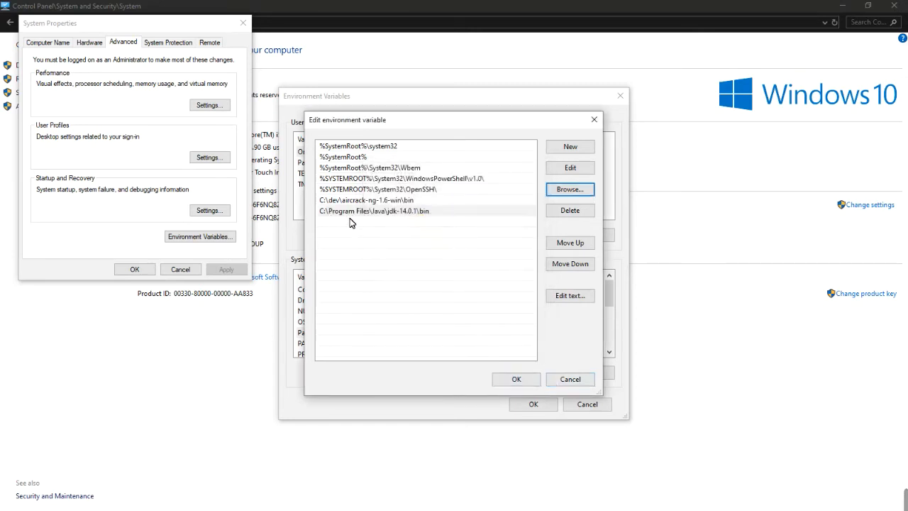
# Step: Save the Path change, apply the environment variables and close the System windows
pyautogui.click(517, 378)
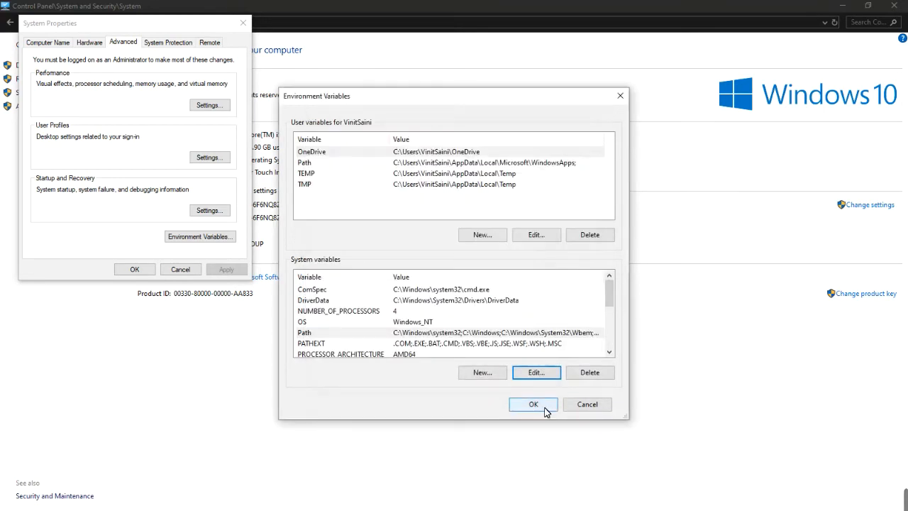
pyautogui.click(546, 410)
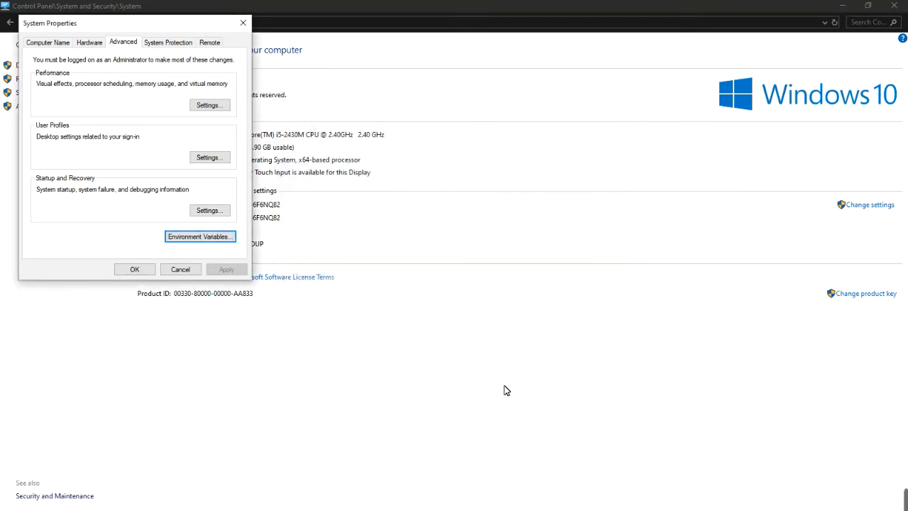
pyautogui.click(134, 268)
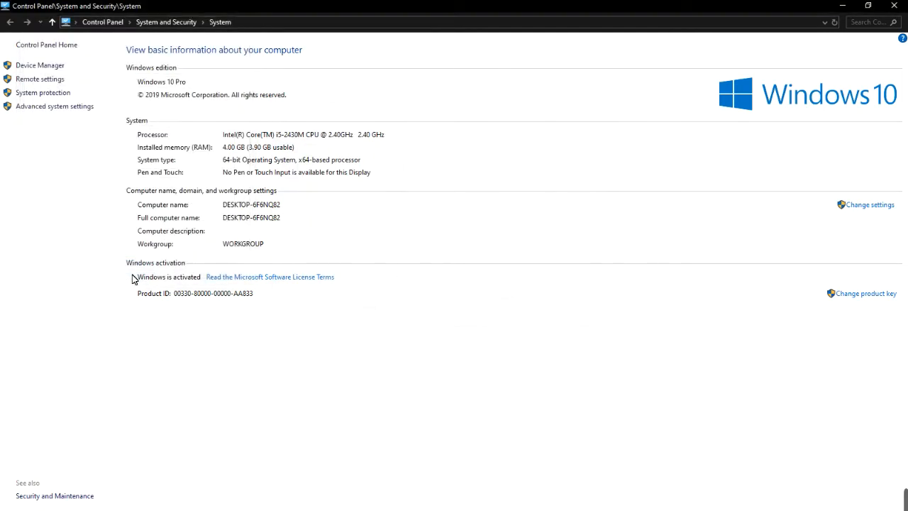
pyautogui.click(899, 7)
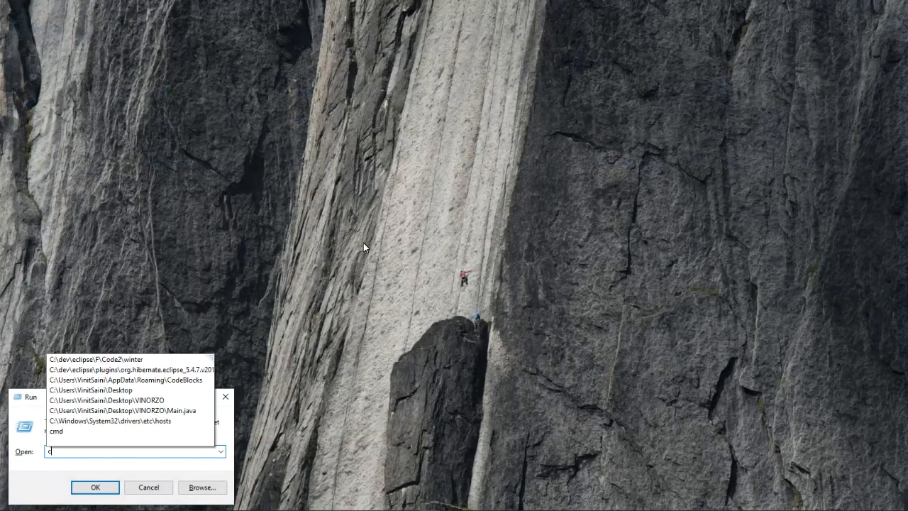
# Step: In a new Command Prompt, run java -version and javac -version, both reporting 14.0.1
pyautogui.press('Return')
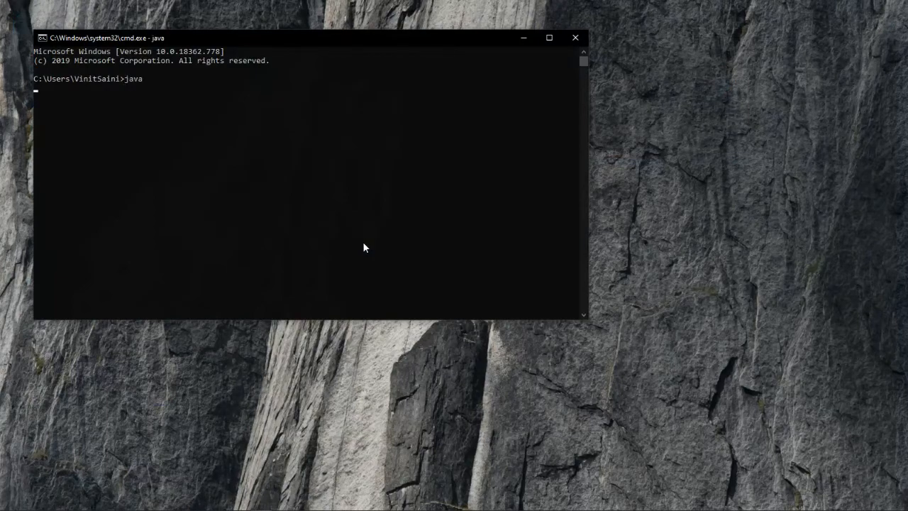
pyautogui.scroll(3, 403, 186)
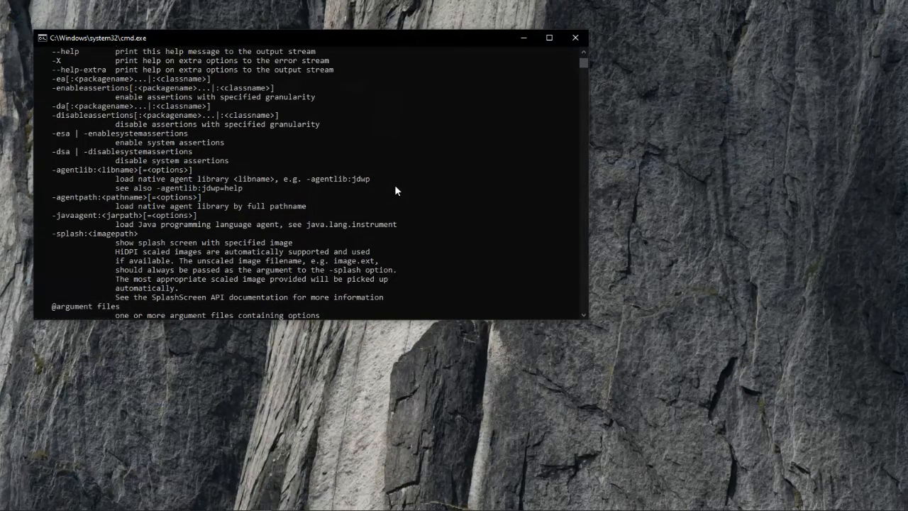
pyautogui.scroll(3, 394, 184)
pyautogui.scroll(-8, 398, 151)
pyautogui.write('java -version')
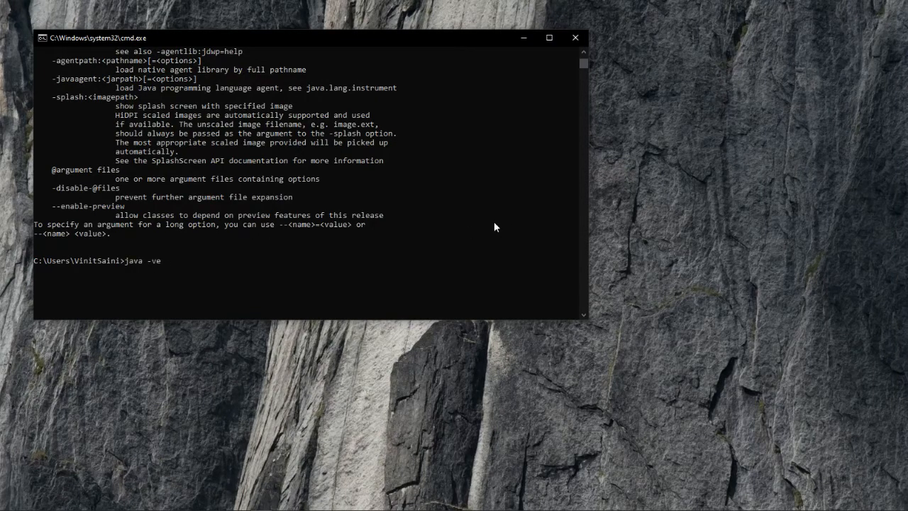
pyautogui.press('Return')
pyautogui.write('javac -ver')
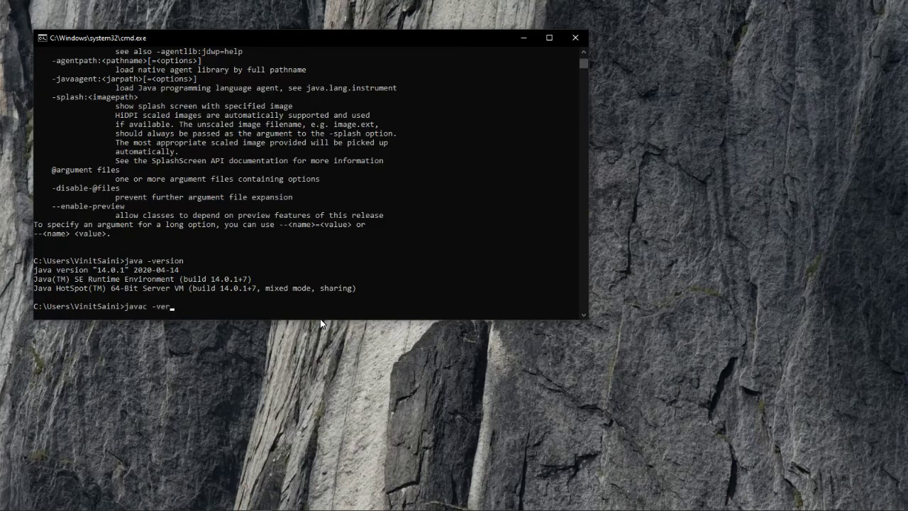
pyautogui.write('sion')
pyautogui.press('Return')
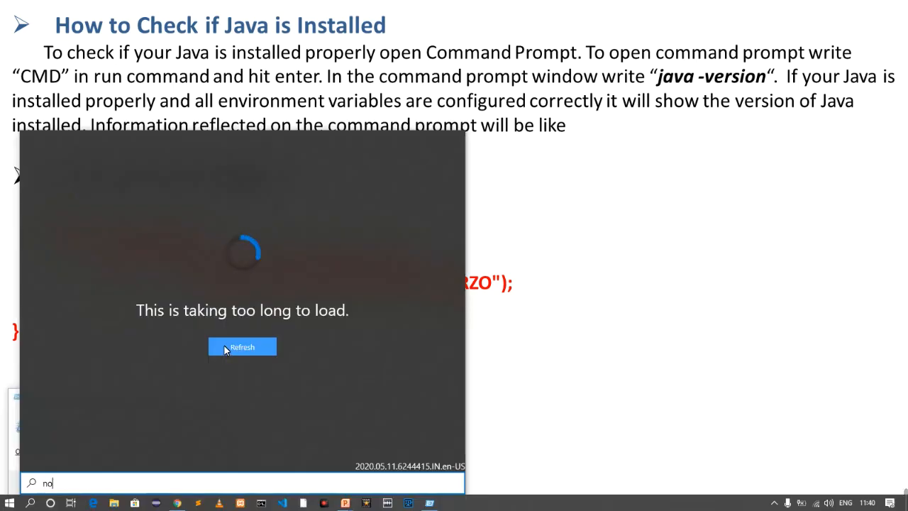
pyautogui.write('tpa')
# Step: Launch Notepad from the Start search, dismiss the leftover Run dialog and maximize the blank document
pyautogui.click(224, 345)
pyautogui.write('d')
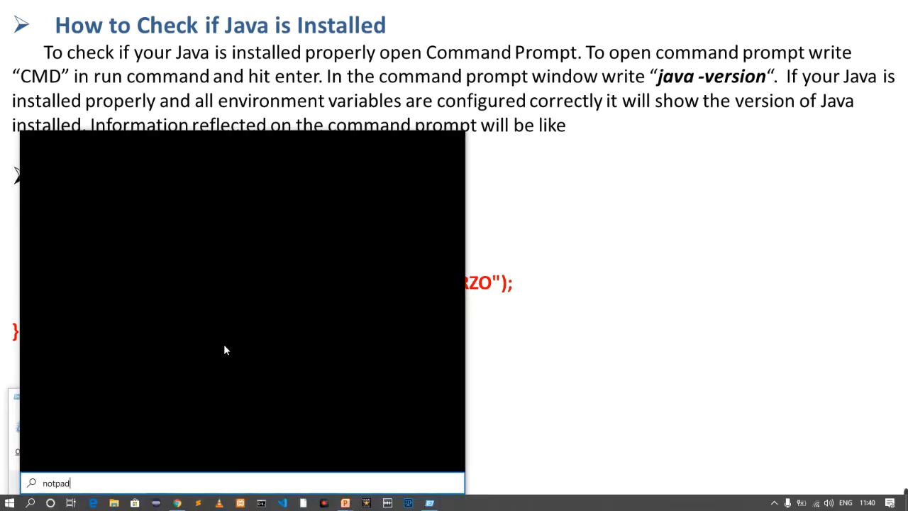
pyautogui.press('Left')
pyautogui.press('Left')
pyautogui.press('Left')
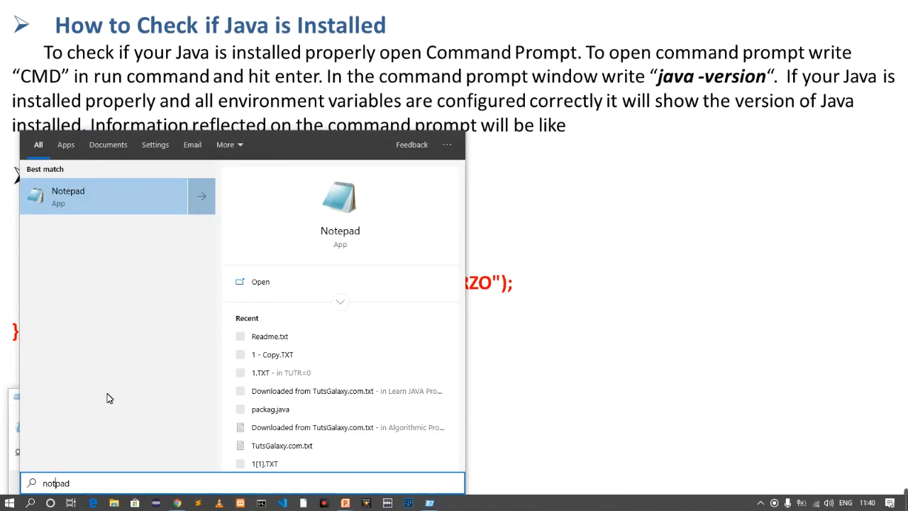
pyautogui.click(90, 199)
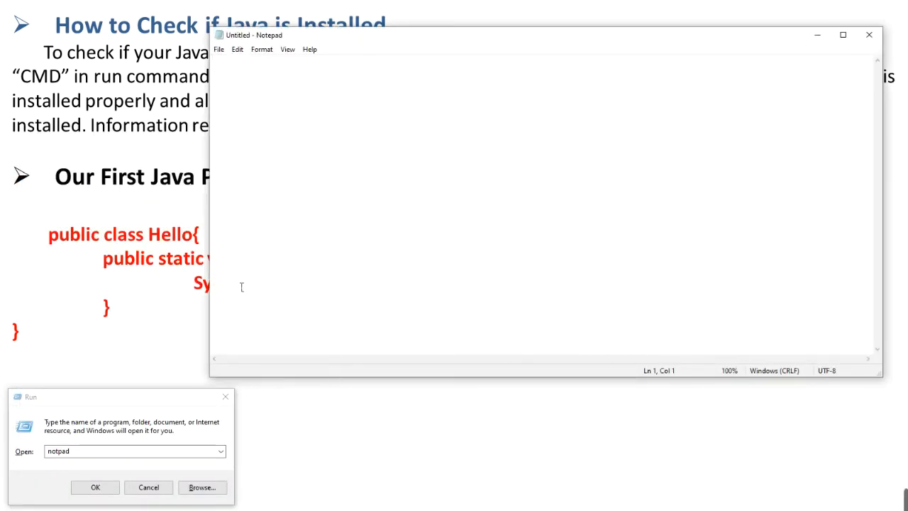
pyautogui.click(225, 396)
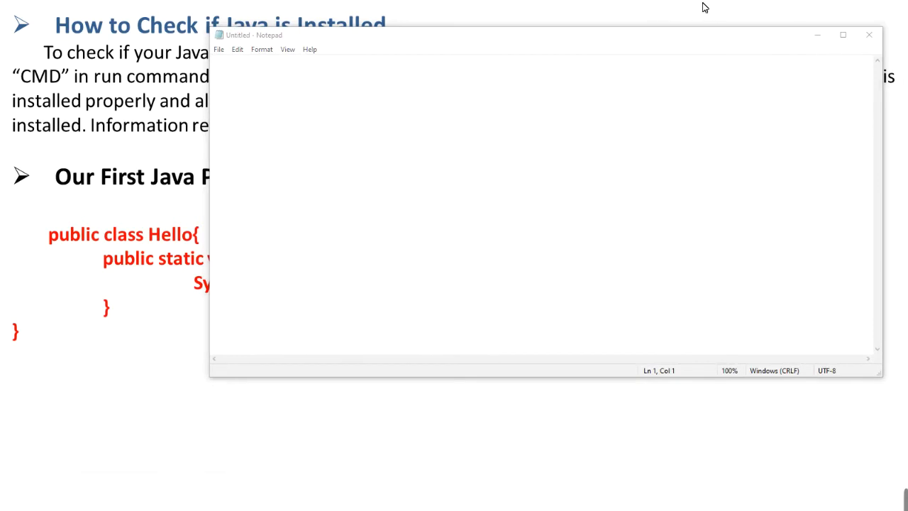
pyautogui.click(843, 34)
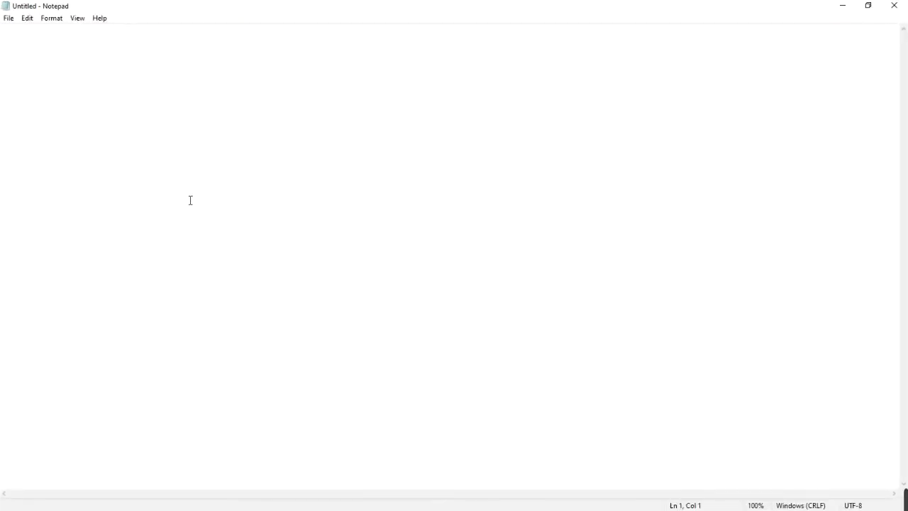
# Step: Check the PowerPoint slide for reference and return to Notepad with the class line corrected
pyautogui.press('super')
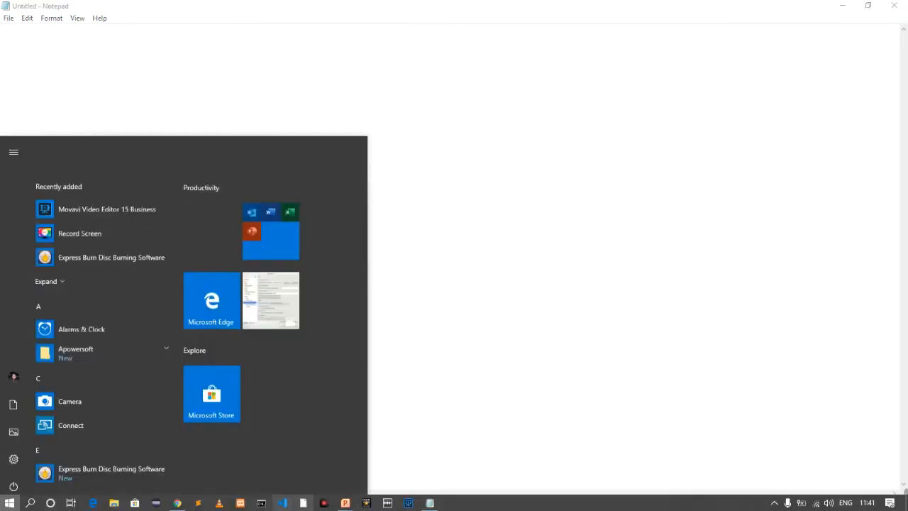
pyautogui.press('Escape')
pyautogui.write('class mai')
pyautogui.press('BackSpace')
pyautogui.press('BackSpace')
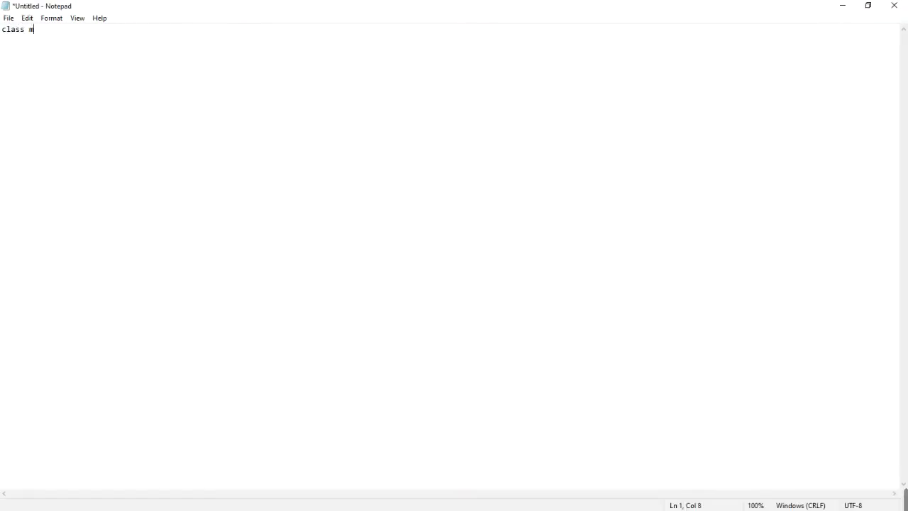
pyautogui.press('super+Tab')
pyautogui.press('BackSpace')
pyautogui.press('BackSpace')
pyautogui.press('BackSpace')
pyautogui.write('publi')
pyautogui.write('c c')
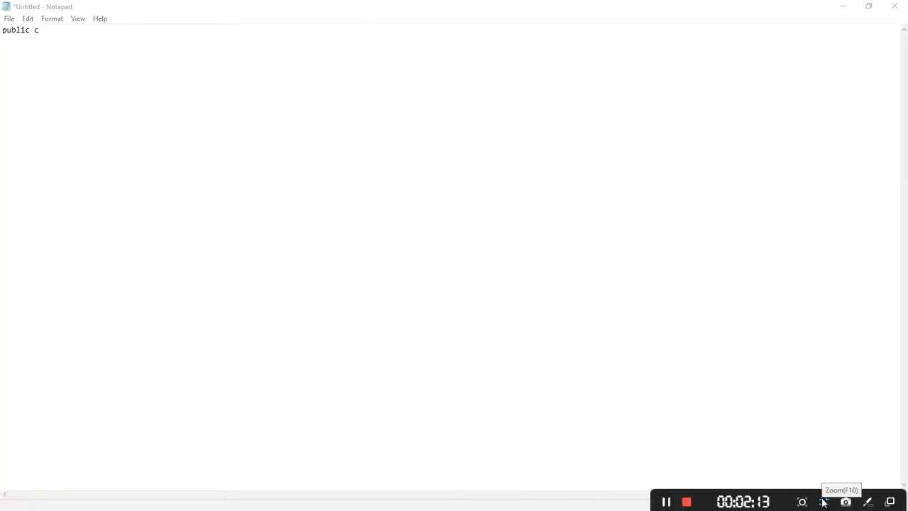
pyautogui.click(55, 67)
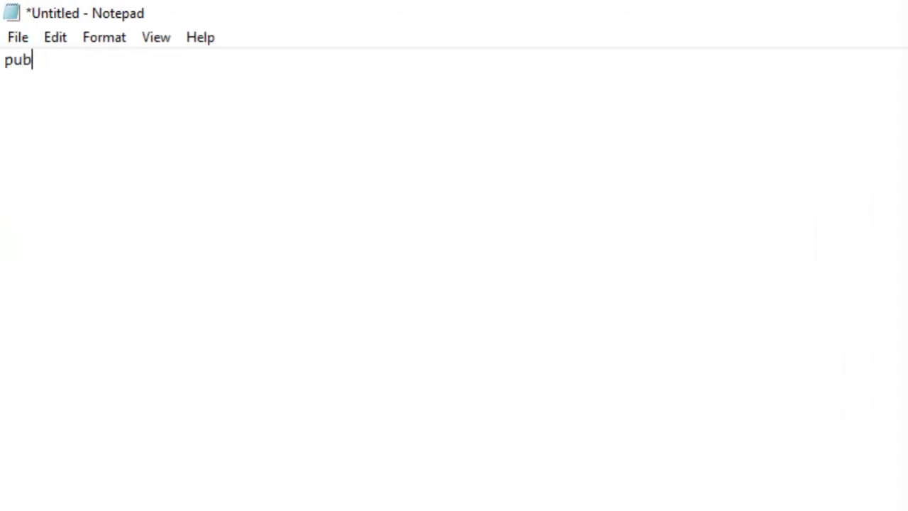
pyautogui.write('lic class ')
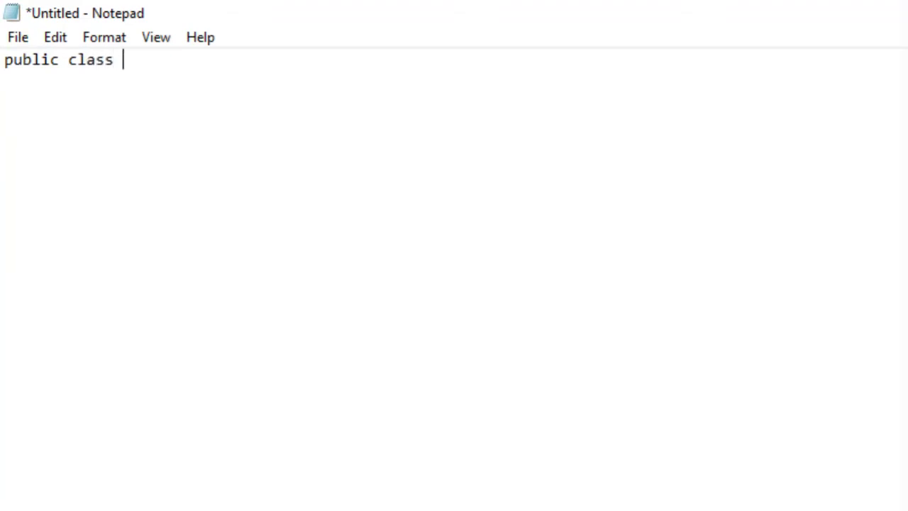
pyautogui.write('Main')
pyautogui.write('C')
# Step: Write public class Main{ with an indented public static void main(String args[]){ } body
pyautogui.press('BackSpace')
pyautogui.write('{')
pyautogui.press('Return')
pyautogui.press('Return')
pyautogui.press('Return')
pyautogui.write('}')
pyautogui.press('Up')
pyautogui.press('Up')
pyautogui.press('Tab')
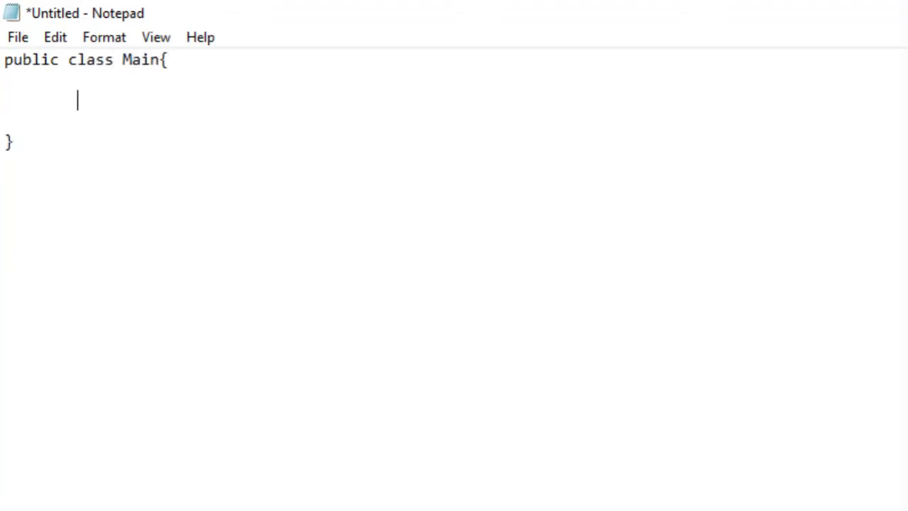
pyautogui.write('public s')
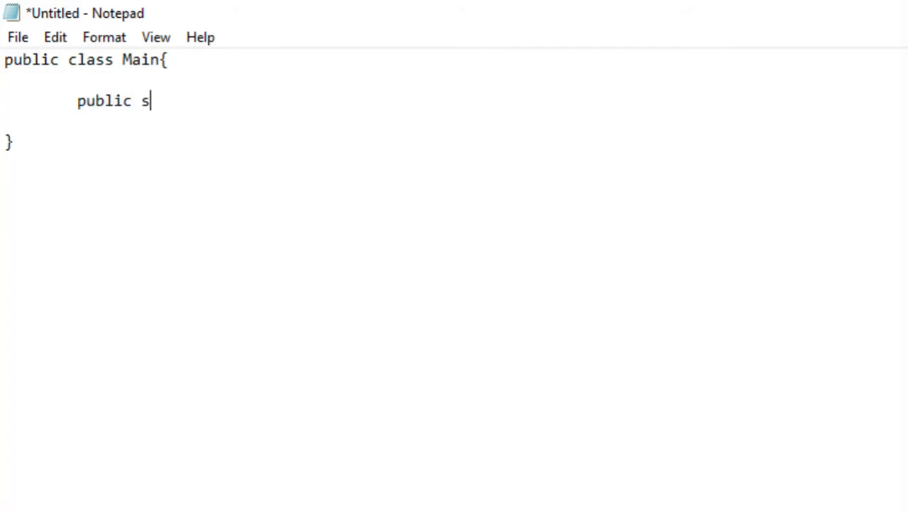
pyautogui.write('tatic void mai')
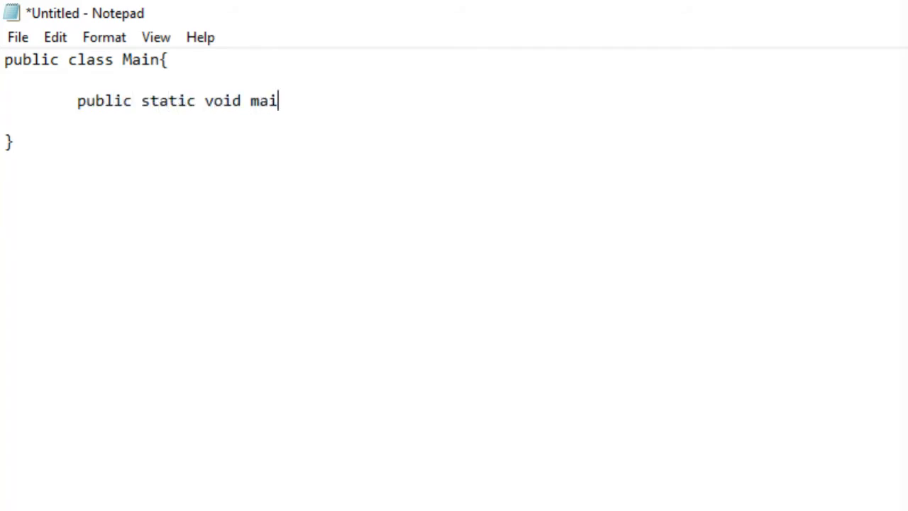
pyautogui.write('n()')
pyautogui.press('Left')
pyautogui.write('String ')
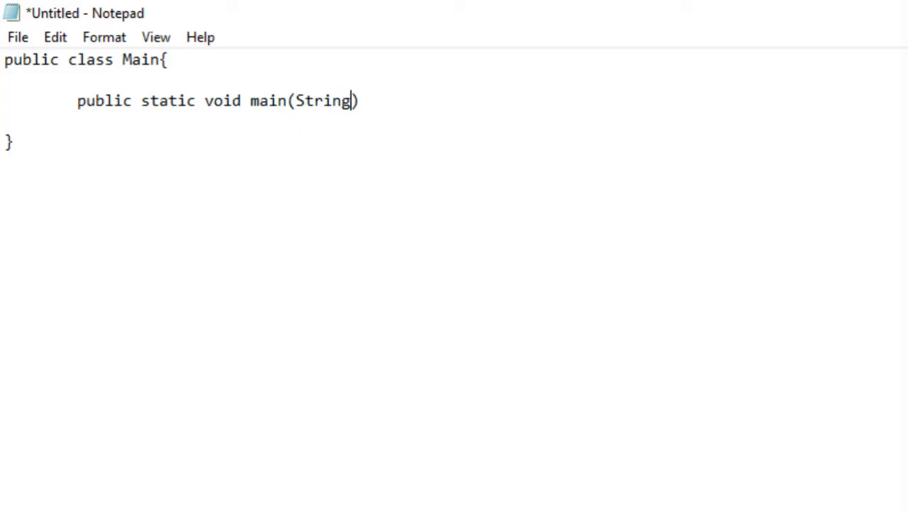
pyautogui.write('args[]')
pyautogui.press('Right')
pyautogui.write('{')
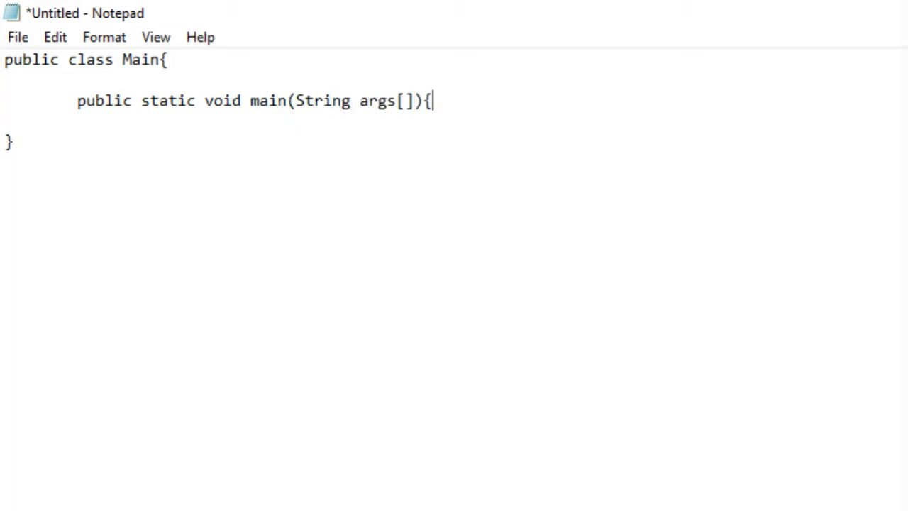
pyautogui.press('Return')
pyautogui.press('Return')
pyautogui.press('Tab')
pyautogui.write('}')
pyautogui.press('Up')
pyautogui.press('Tab')
pyautogui.press('Tab')
pyautogui.press('Return')
pyautogui.write('Syste')
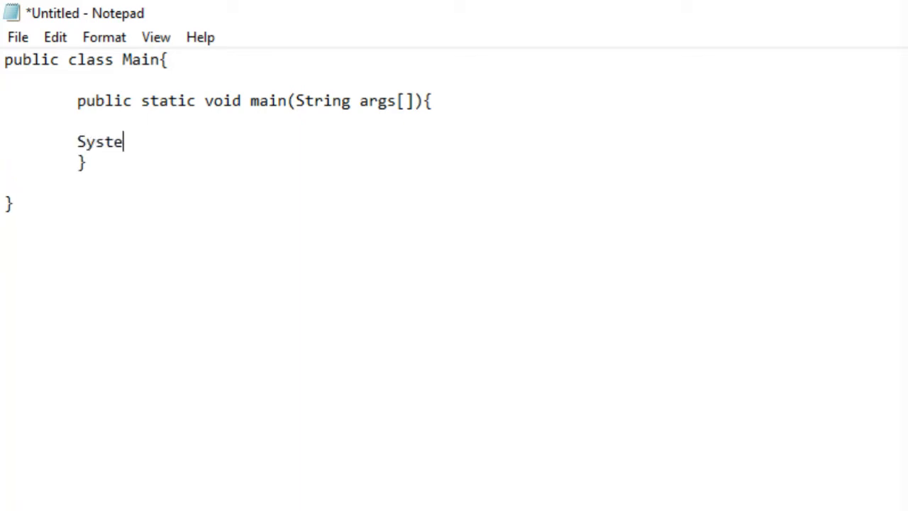
pyautogui.write('m.out.prin')
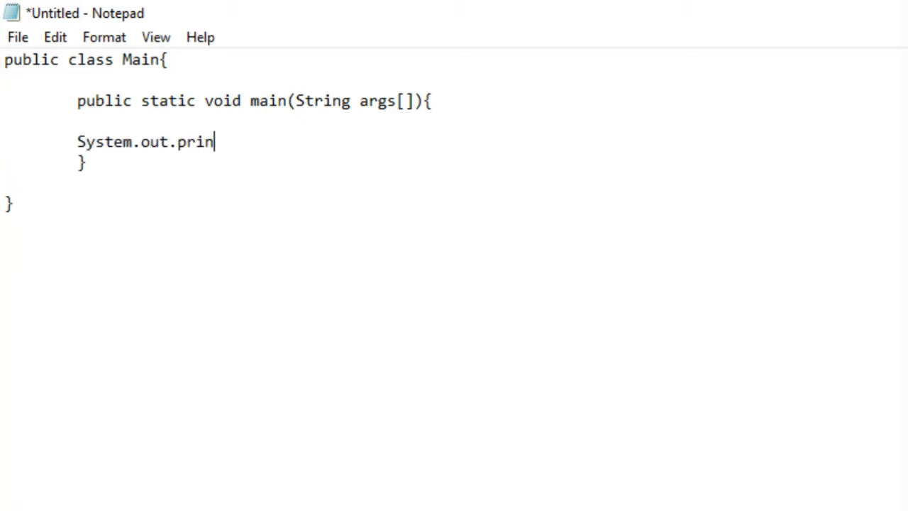
pyautogui.write('tln();')
# Step: Add System.out.println("Hello VINORZO"); inside main, fixing the misspelled name
pyautogui.press('Left')
pyautogui.press('Left')
pyautogui.write('""')
pyautogui.press('Left')
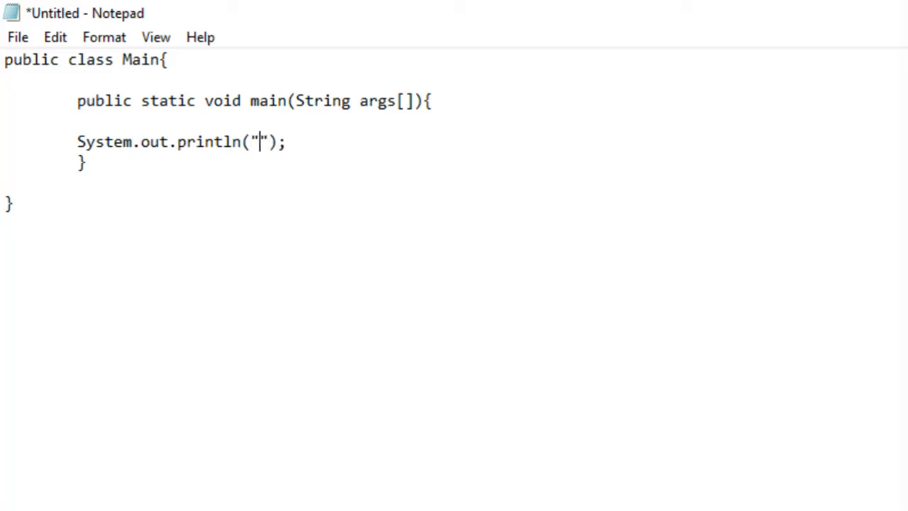
pyautogui.write('Hello Vin')
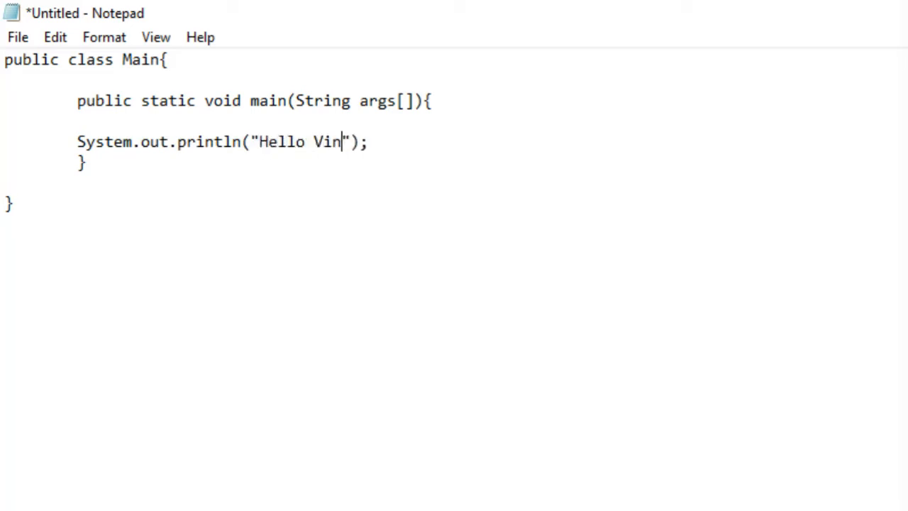
pyautogui.write('orz')
pyautogui.press('BackSpace')
pyautogui.press('BackSpace')
pyautogui.press('BackSpace')
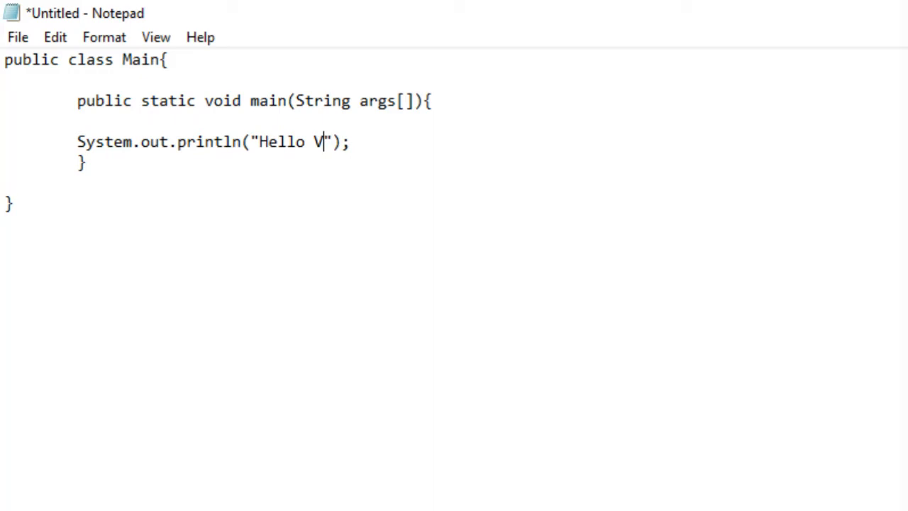
pyautogui.press('BackSpace')
pyautogui.write('VINOR')
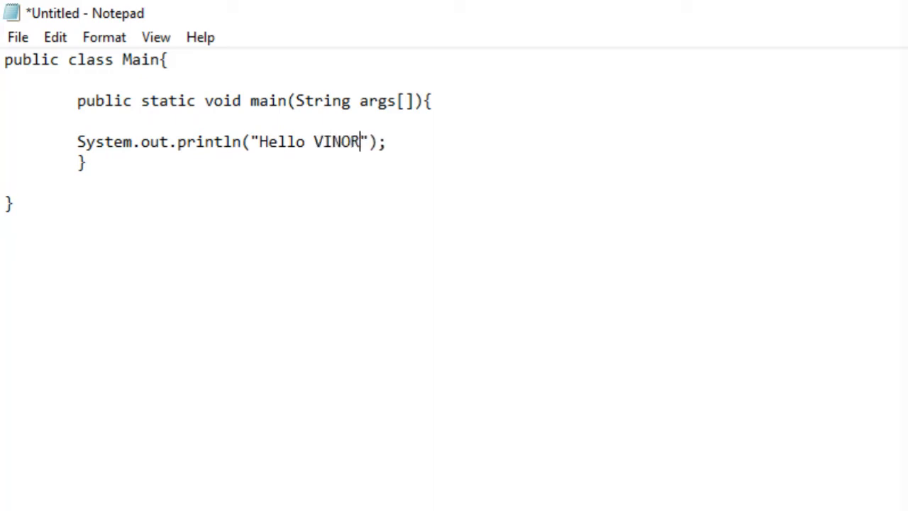
pyautogui.write('ZO')
pyautogui.press('Right')
pyautogui.press('End')
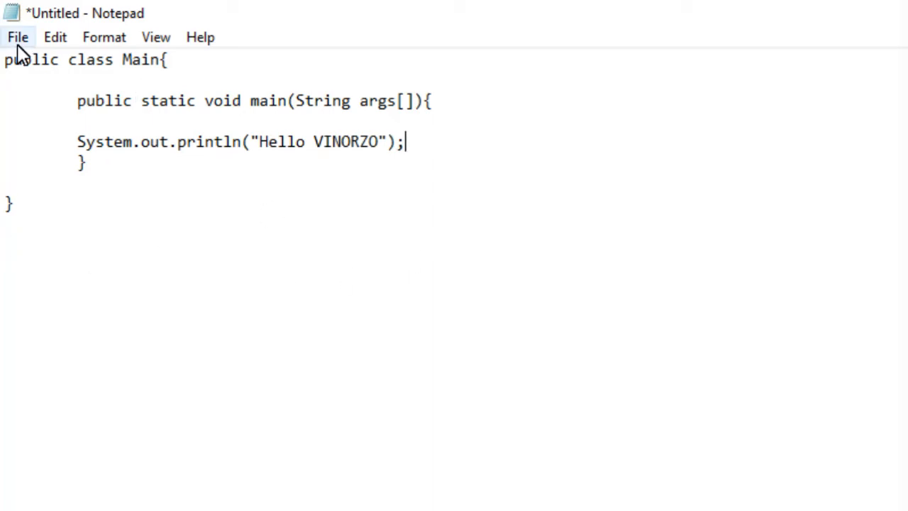
pyautogui.click(18, 37)
# Step: Start Save As, go to the Desktop and create a new folder named VINORZO
pyautogui.click(58, 137)
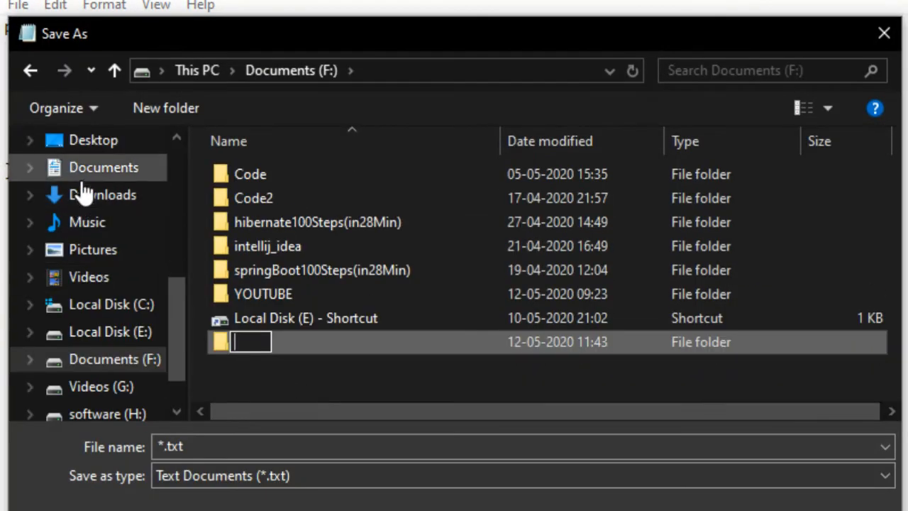
pyautogui.click(93, 140)
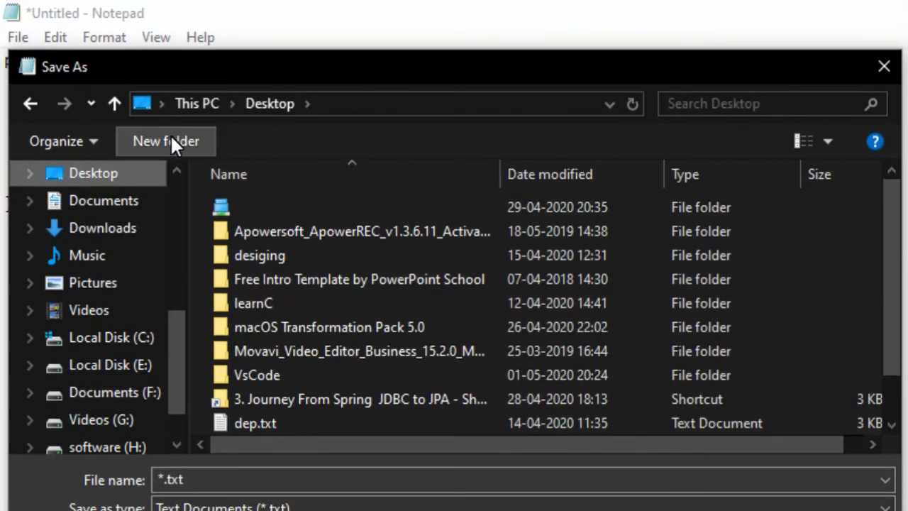
pyautogui.click(166, 140)
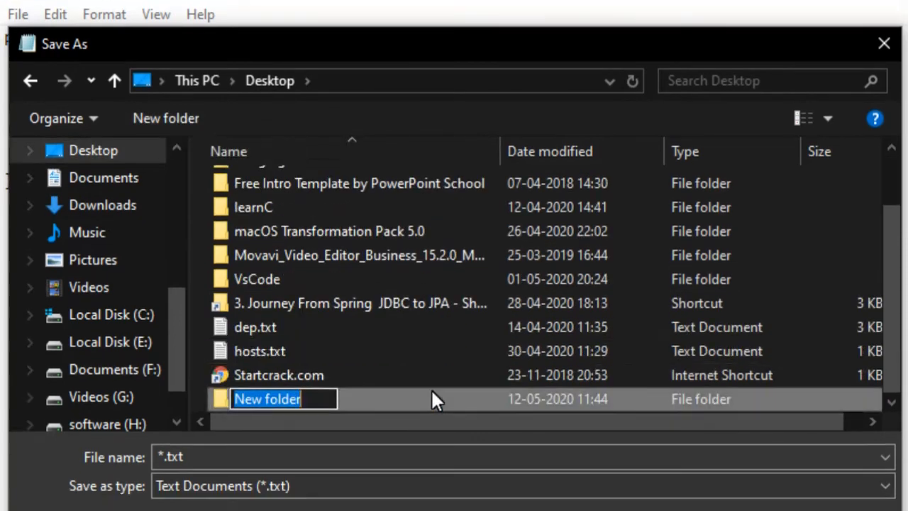
pyautogui.write('vIN')
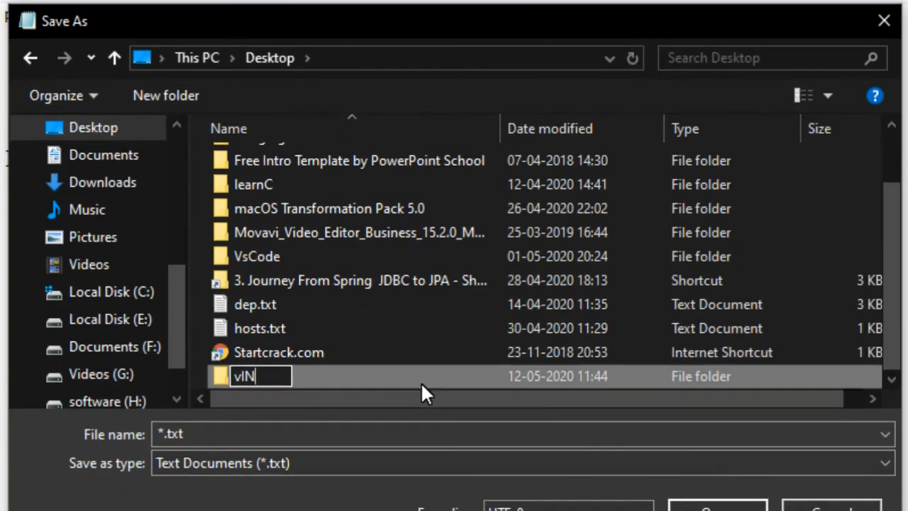
pyautogui.press('BackSpace')
pyautogui.press('BackSpace')
pyautogui.press('BackSpace')
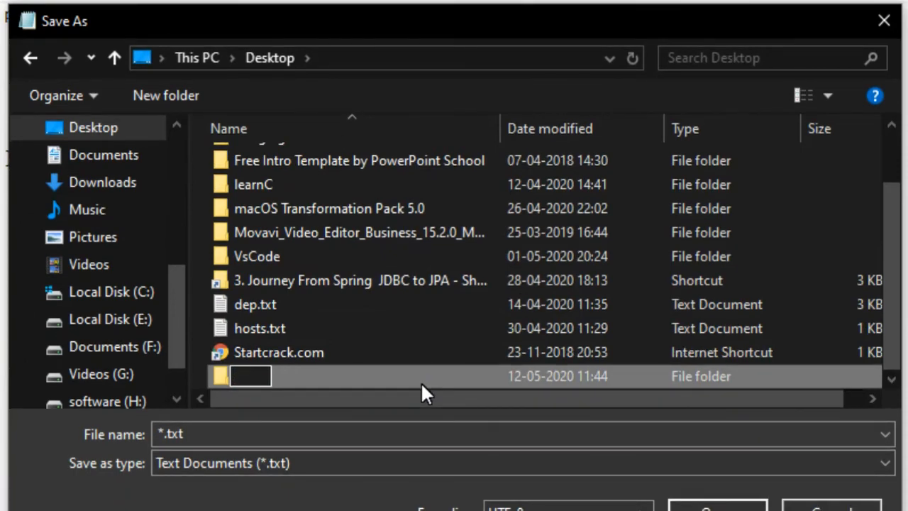
pyautogui.write('VINORZ')
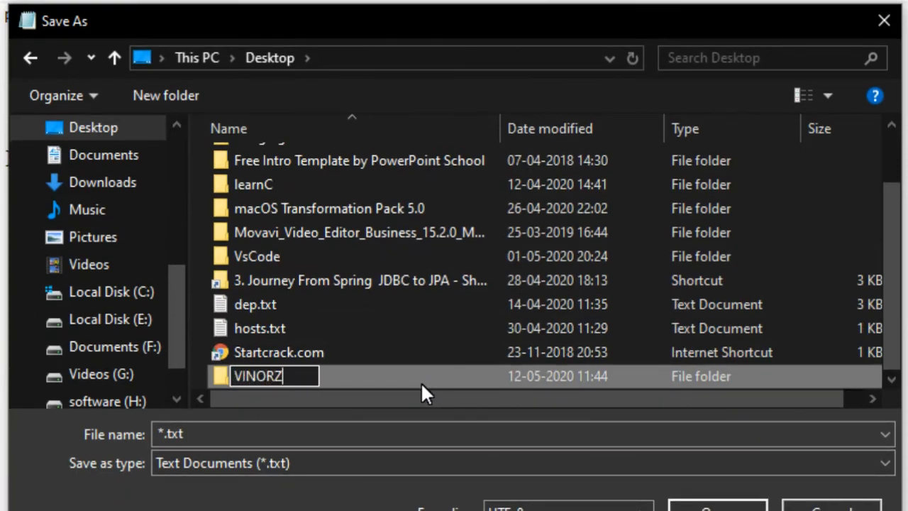
pyautogui.write('O')
pyautogui.press('Return')
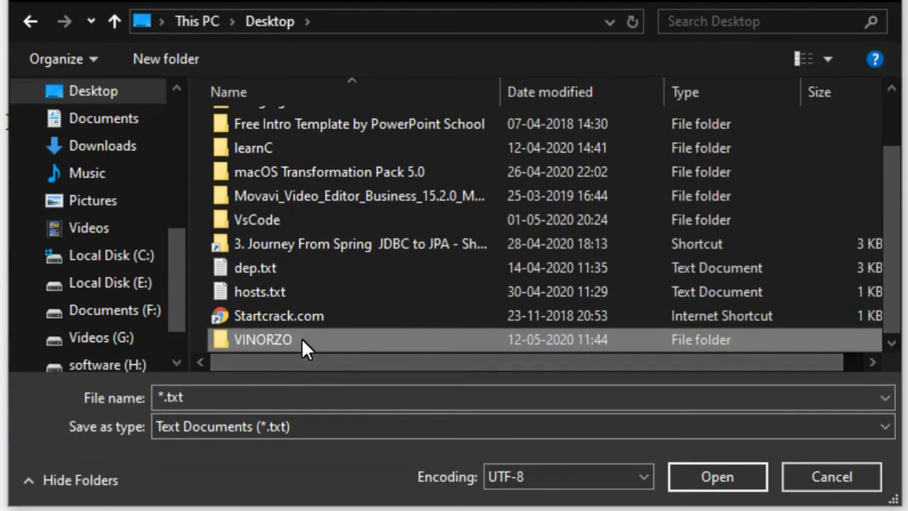
# Step: Enter the VINORZO folder as the save location
pyautogui.click(301, 339)
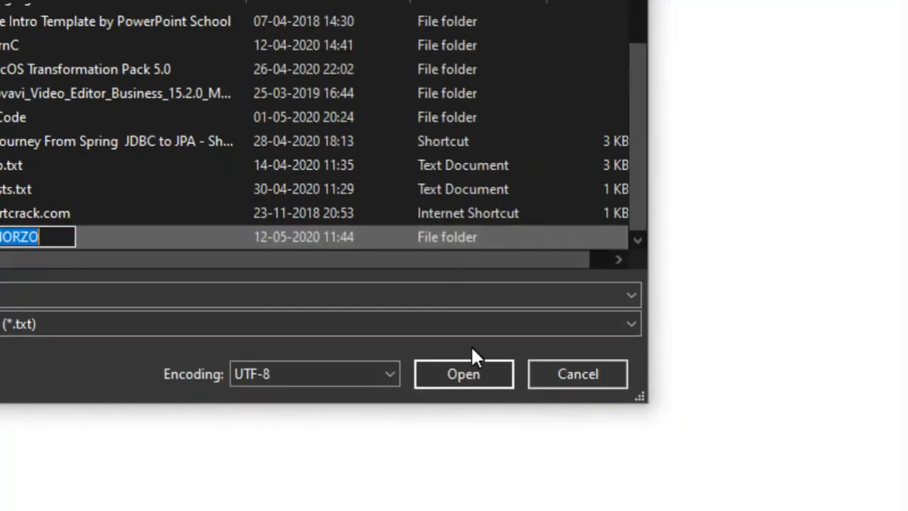
pyautogui.press('Return')
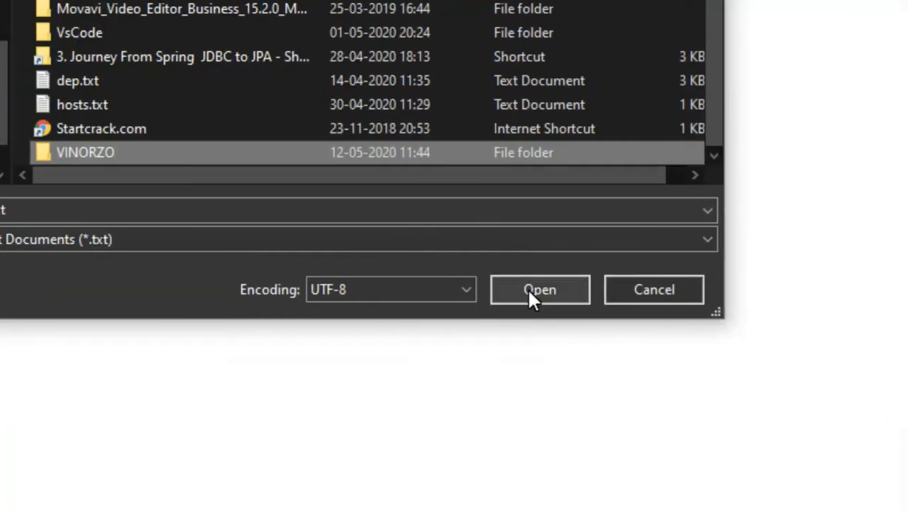
pyautogui.click(535, 290)
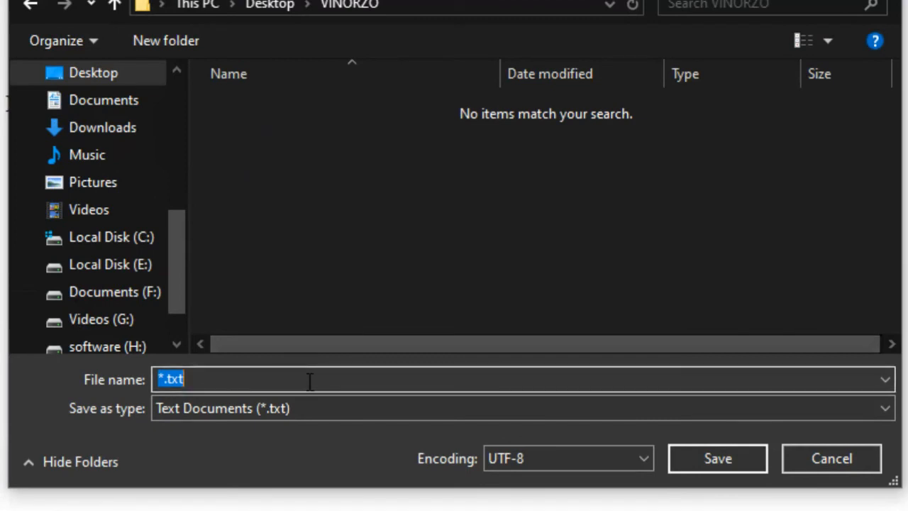
# Step: Replace the default file name with Main.java
pyautogui.click(309, 381)
pyautogui.press('BackSpace')
pyautogui.press('BackSpace')
pyautogui.press('BackSpace')
pyautogui.press('BackSpace')
pyautogui.press('BackSpace')
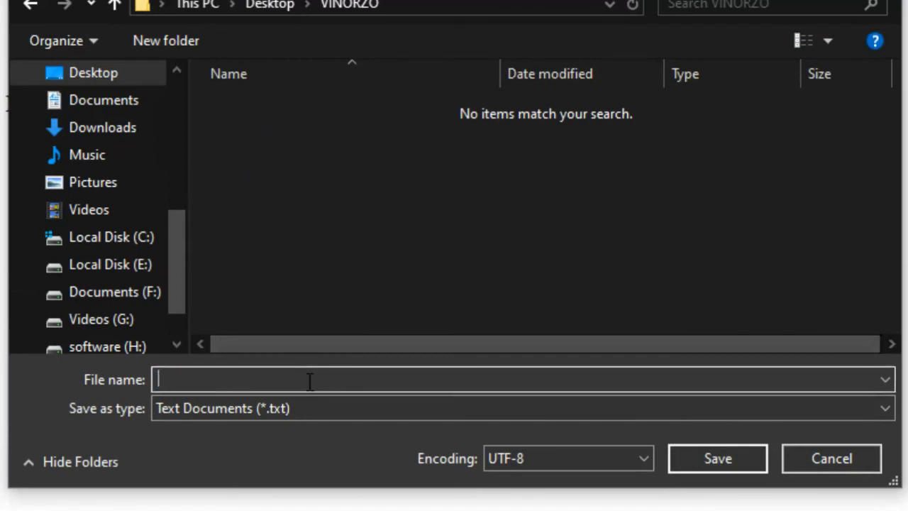
pyautogui.write('MAIN')
pyautogui.press('BackSpace')
pyautogui.press('BackSpace')
pyautogui.press('BackSpace')
pyautogui.write('a')
pyautogui.write('in.')
pyautogui.write('java')
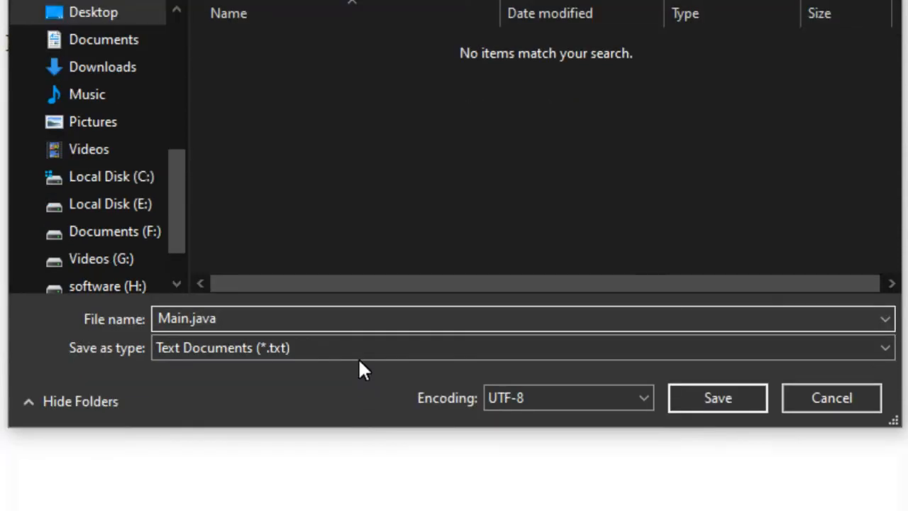
# Step: Set Save as type to All Files (*.*) and save the file
pyautogui.click(357, 356)
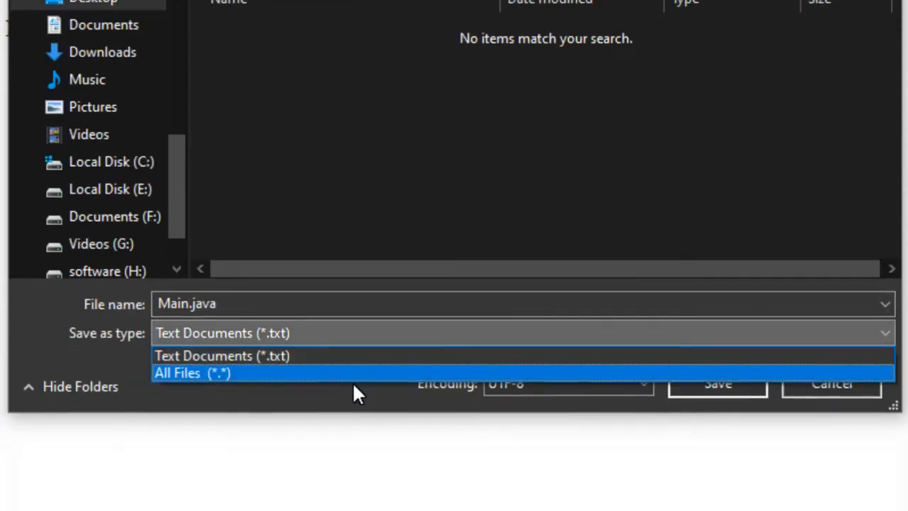
pyautogui.click(353, 382)
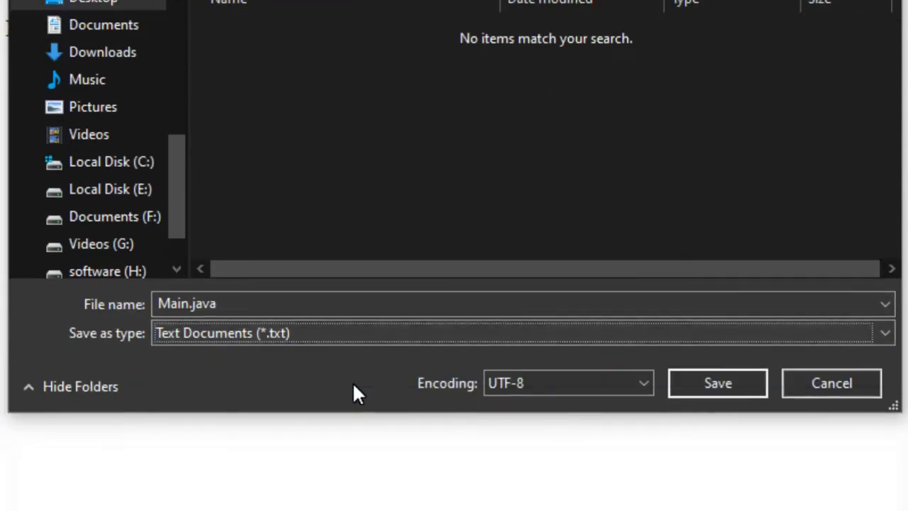
pyautogui.click(369, 333)
pyautogui.click(291, 373)
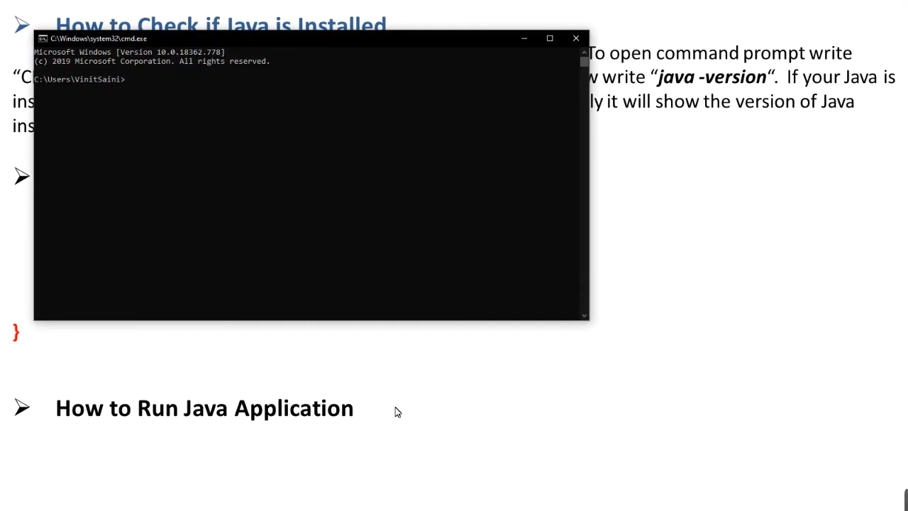
pyautogui.write('cd desktop')
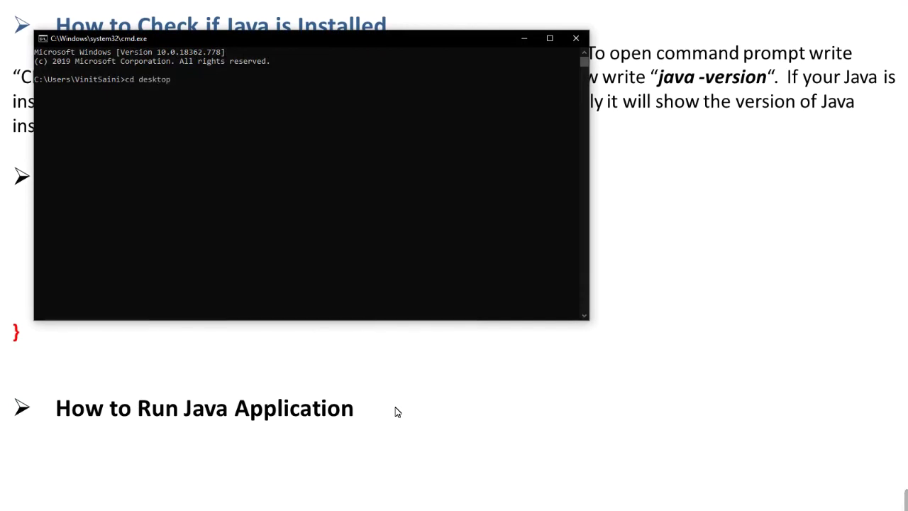
# Step: Run cd desktop, cd VINORZO and dir, showing Main.java in the listing
pyautogui.press('Return')
pyautogui.write('cd VINORZO')
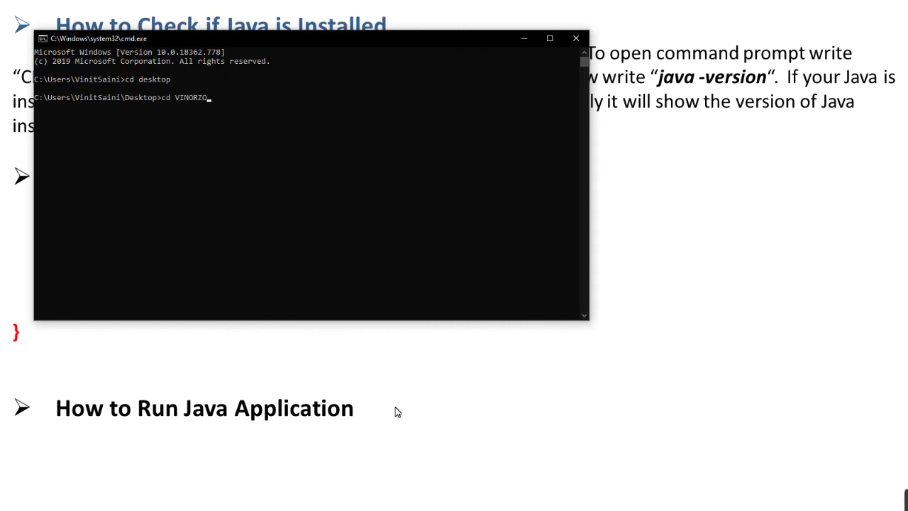
pyautogui.press('Return')
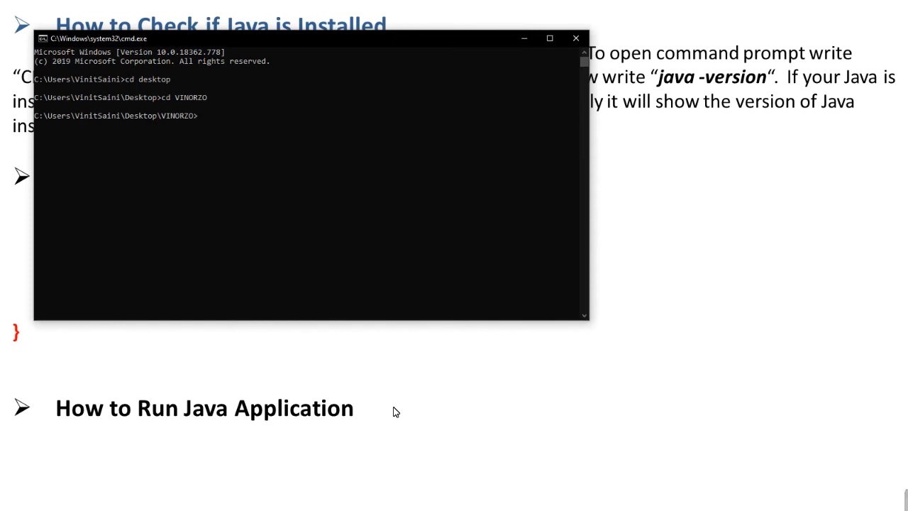
pyautogui.write('dir')
pyautogui.press('Return')
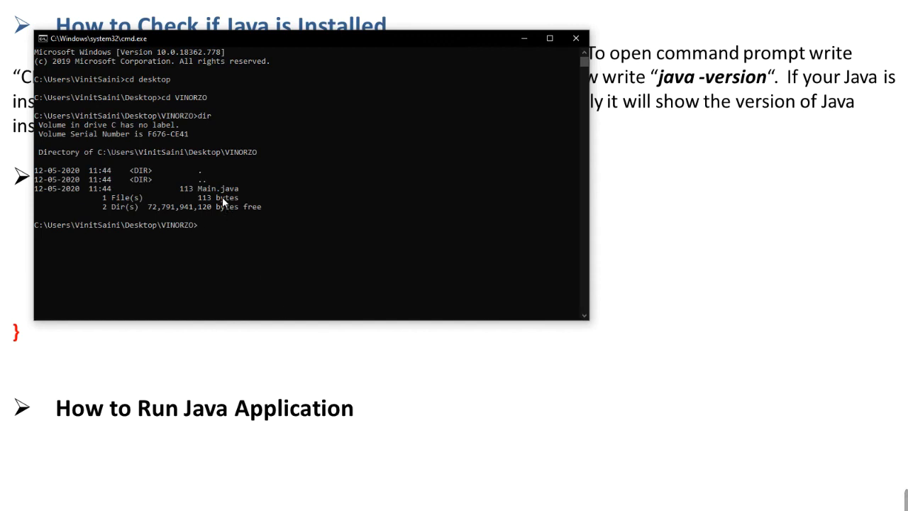
pyautogui.moveTo(198, 189); pyautogui.dragTo(239, 189)
pyautogui.click(205, 225)
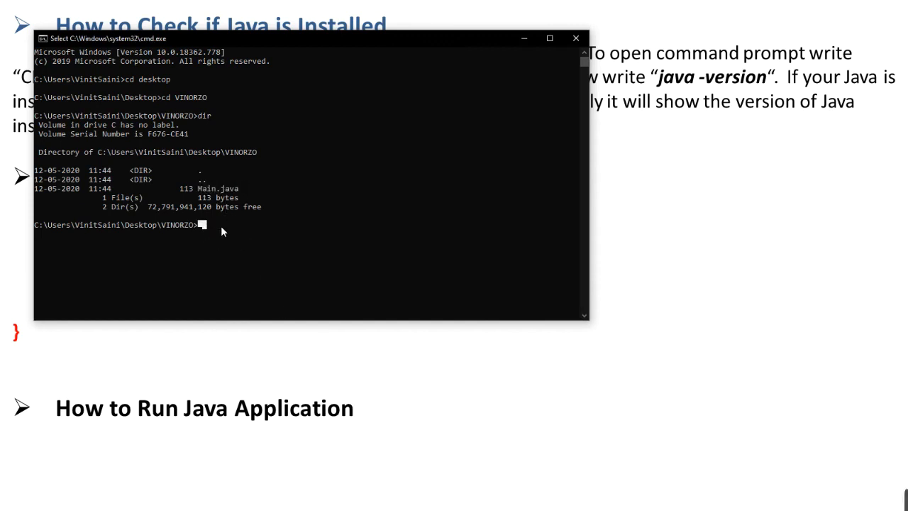
pyautogui.click(250, 227)
pyautogui.write('ja')
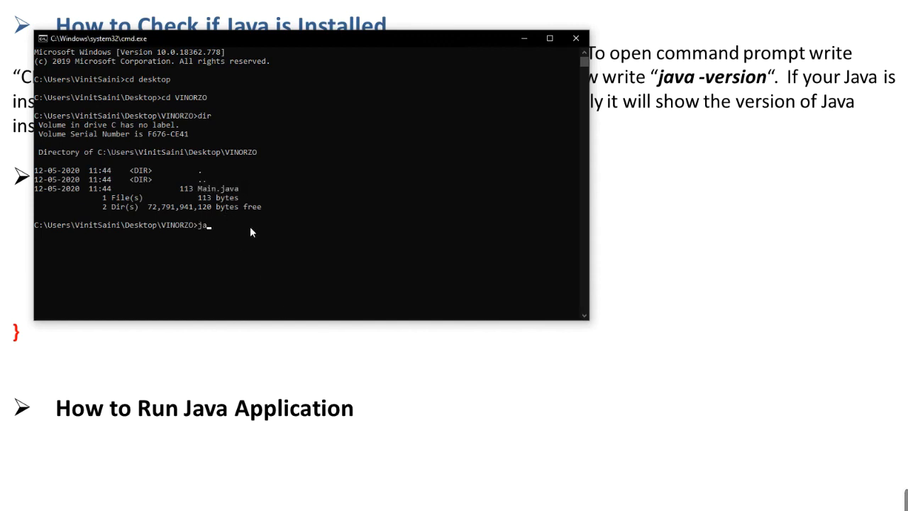
pyautogui.write('vac Main')
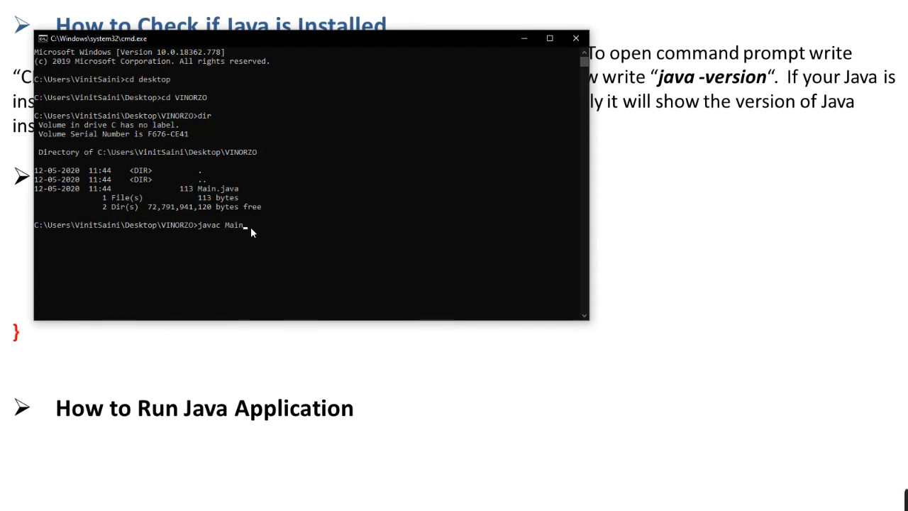
# Step: After javac Main fails, run java Main.java to print Hello VINORZO
pyautogui.press('Return')
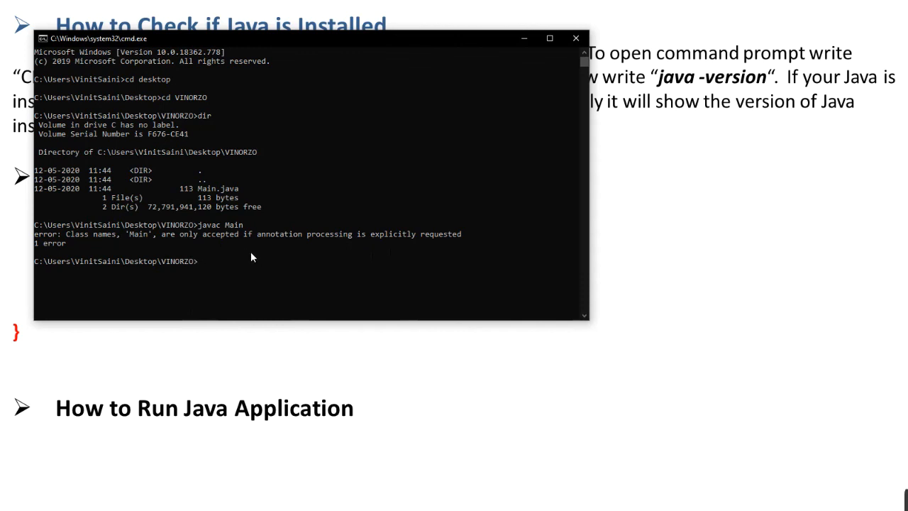
pyautogui.write('javac Main')
pyautogui.press('BackSpace')
pyautogui.press('BackSpace')
pyautogui.press('BackSpace')
pyautogui.write('va')
pyautogui.press('Return')
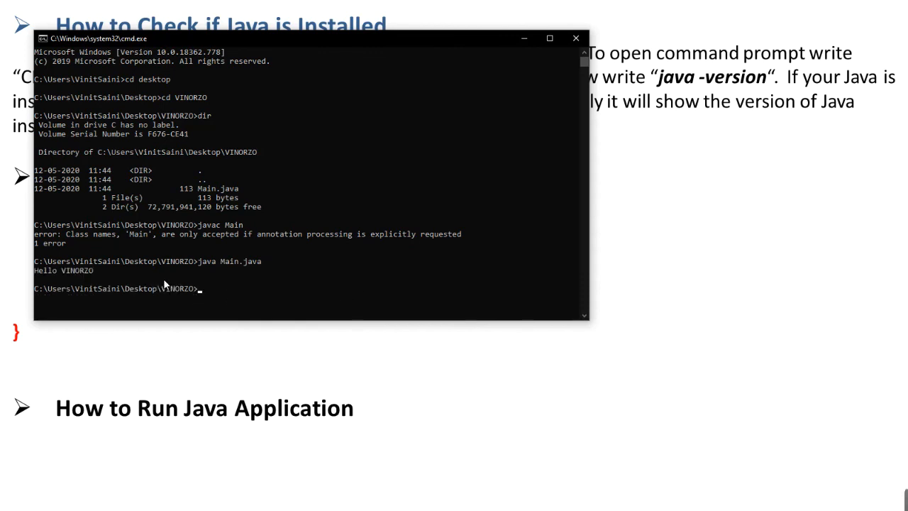
pyautogui.write('java Main.java')
pyautogui.press('BackSpace')
pyautogui.press('BackSpace')
pyautogui.press('BackSpace')
pyautogui.press('BackSpace')
pyautogui.press('BackSpace')
pyautogui.press('BackSpace')
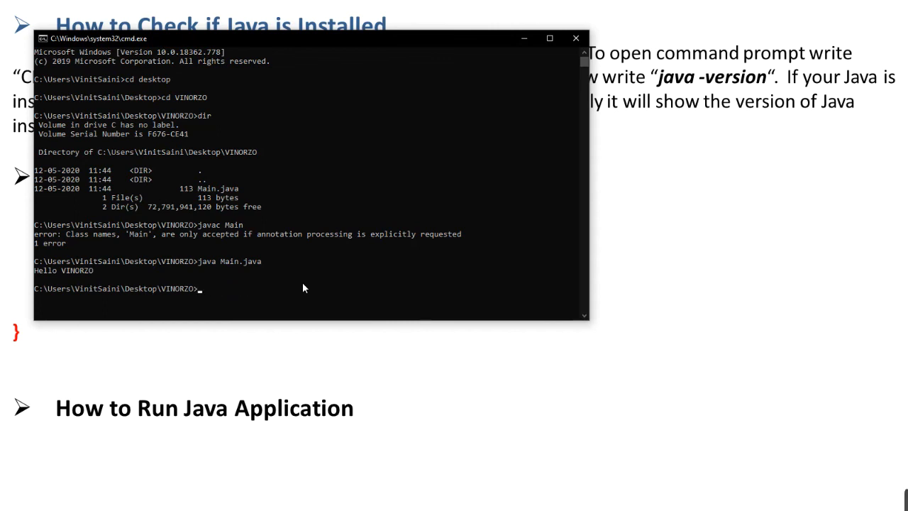